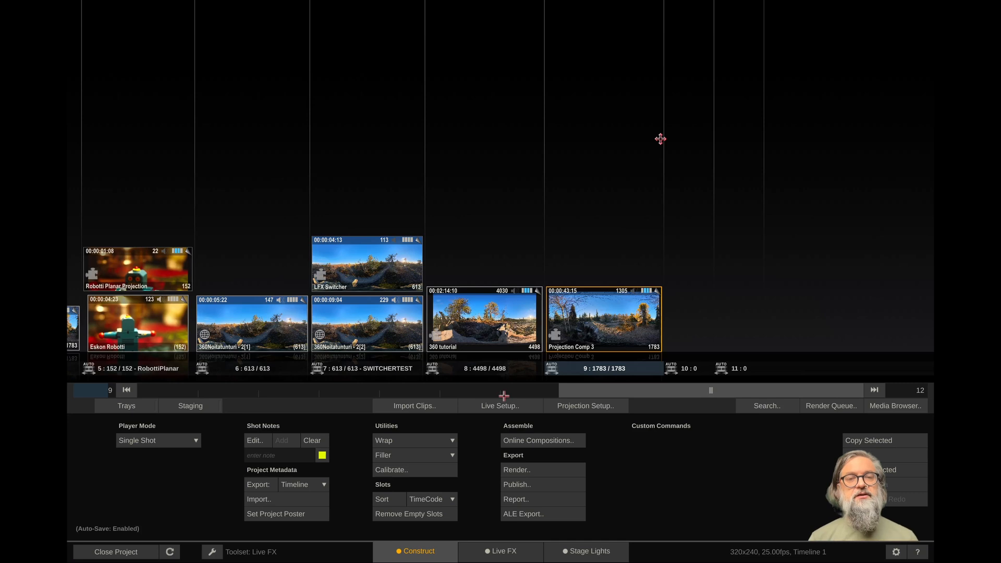
# Start a new projection composition and open its stage3 definition in the Stage Manager.
pyautogui.click(588, 408)
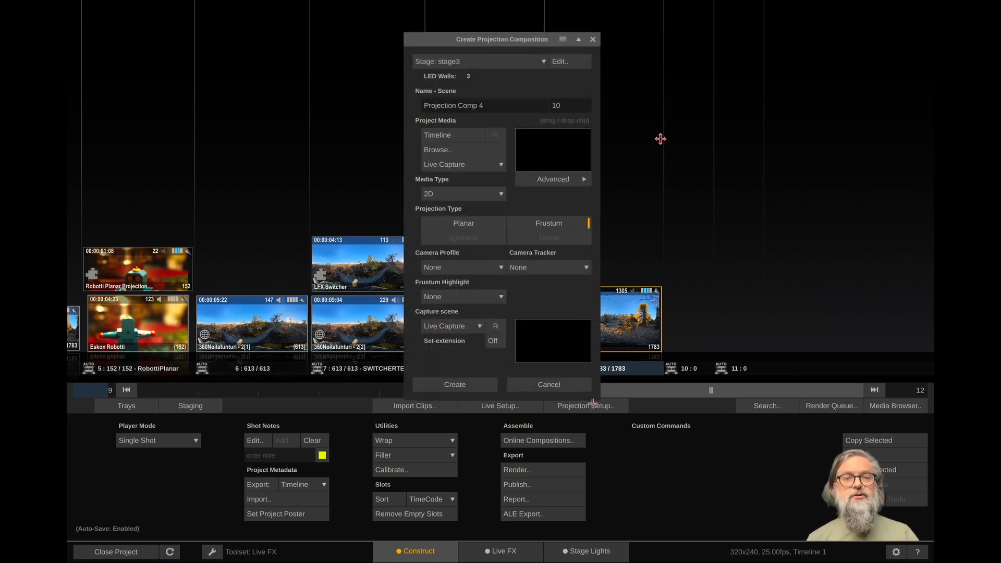
pyautogui.click(496, 59)
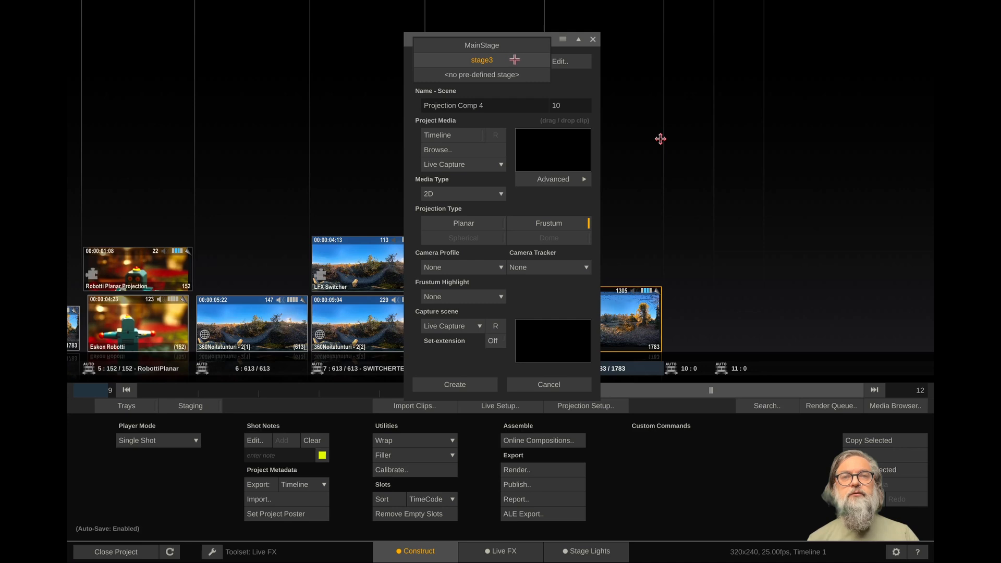
pyautogui.click(570, 61)
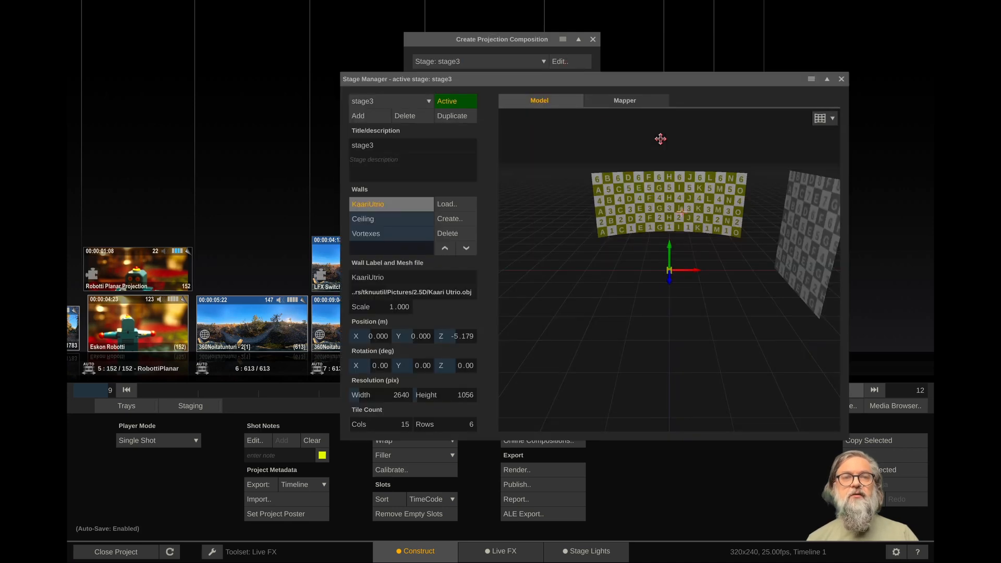
# Inspect the stage3 3D model, checking its KaariUtrio, Ceiling and Vortexes walls one by one.
pyautogui.moveTo(661, 278); pyautogui.dragTo(806, 201)
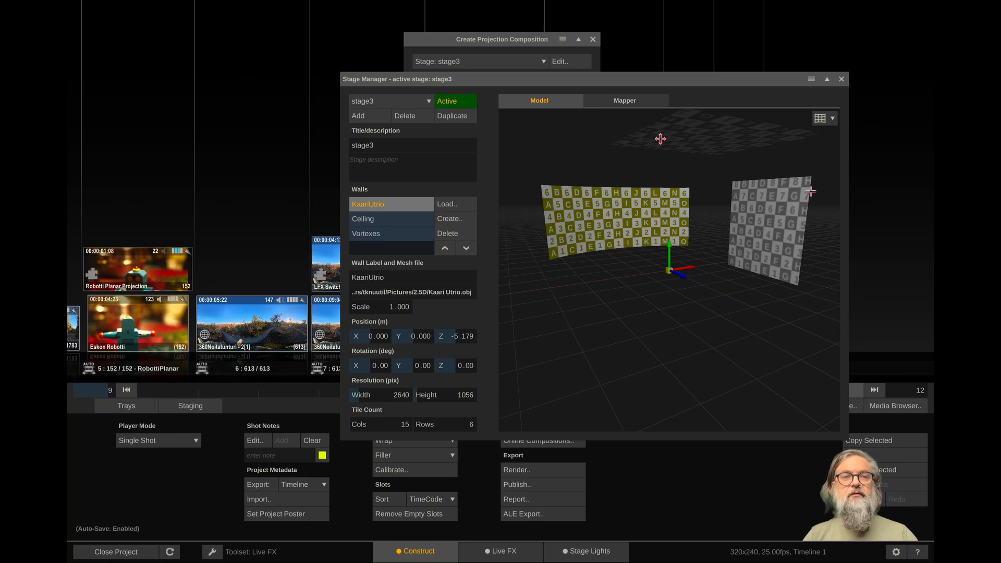
pyautogui.moveTo(657, 210); pyautogui.dragTo(631, 220)
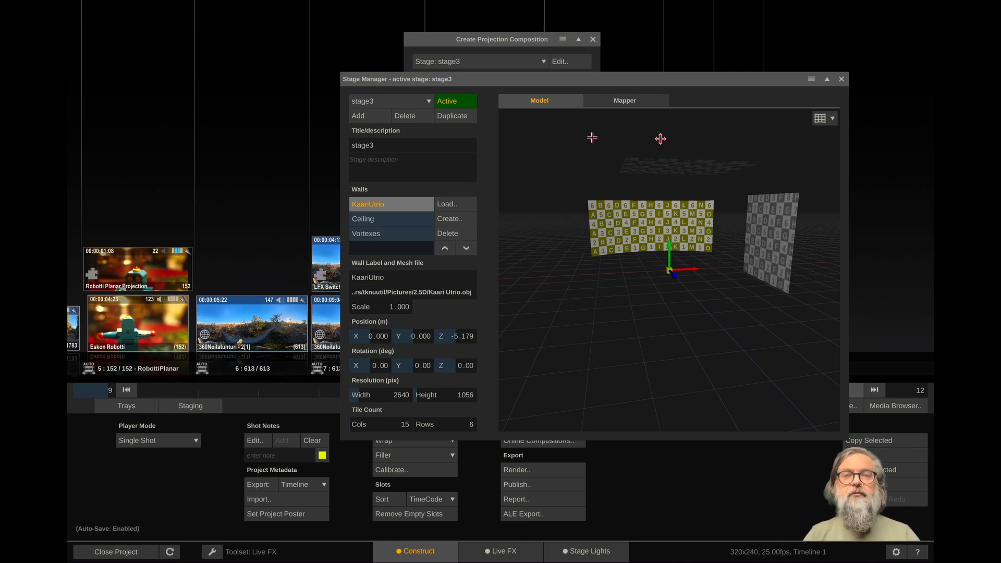
pyautogui.click(388, 218)
pyautogui.click(387, 231)
pyautogui.click(389, 219)
pyautogui.click(389, 230)
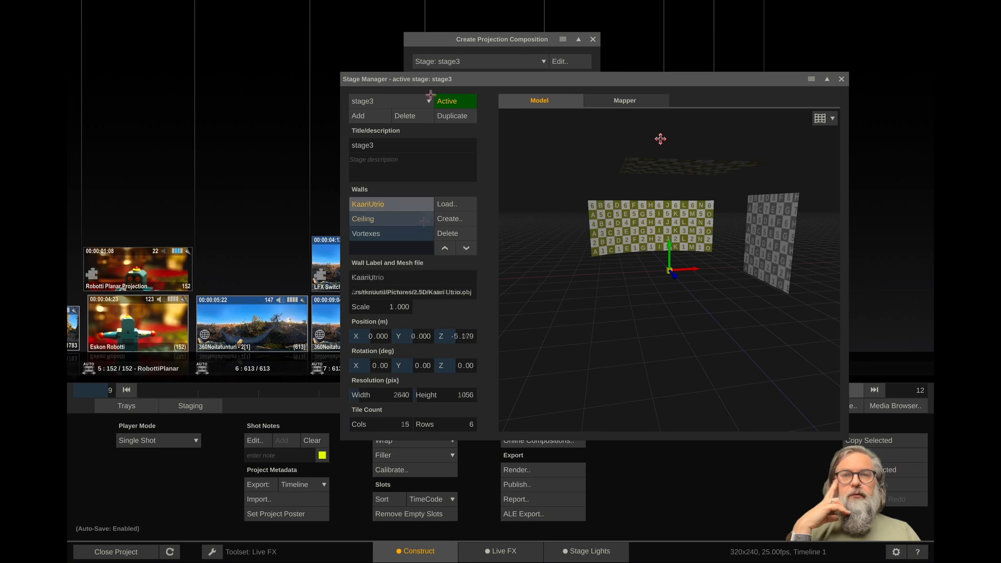
# Load MainStage in the Stage Manager and make it the active stage.
pyautogui.click(421, 101)
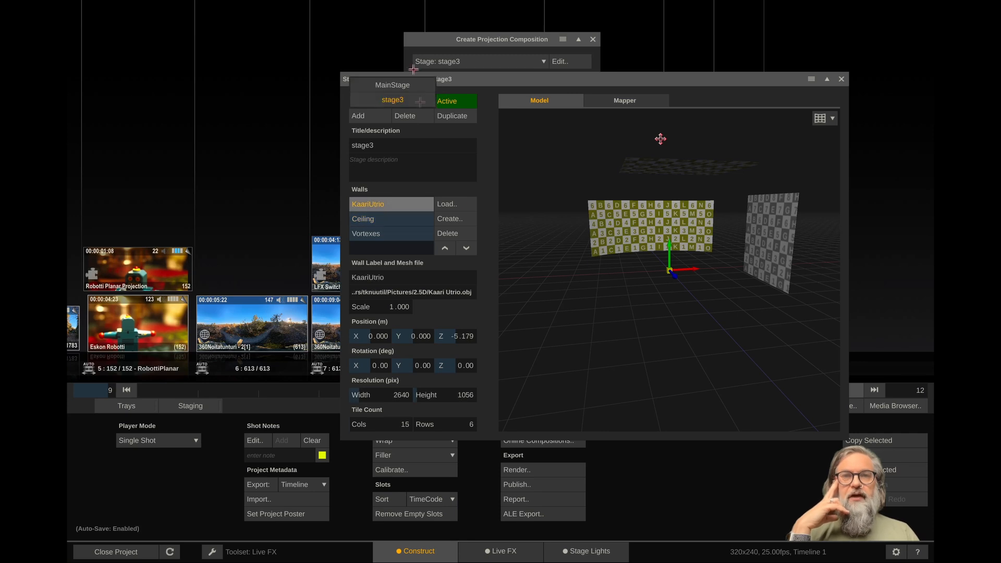
pyautogui.click(411, 84)
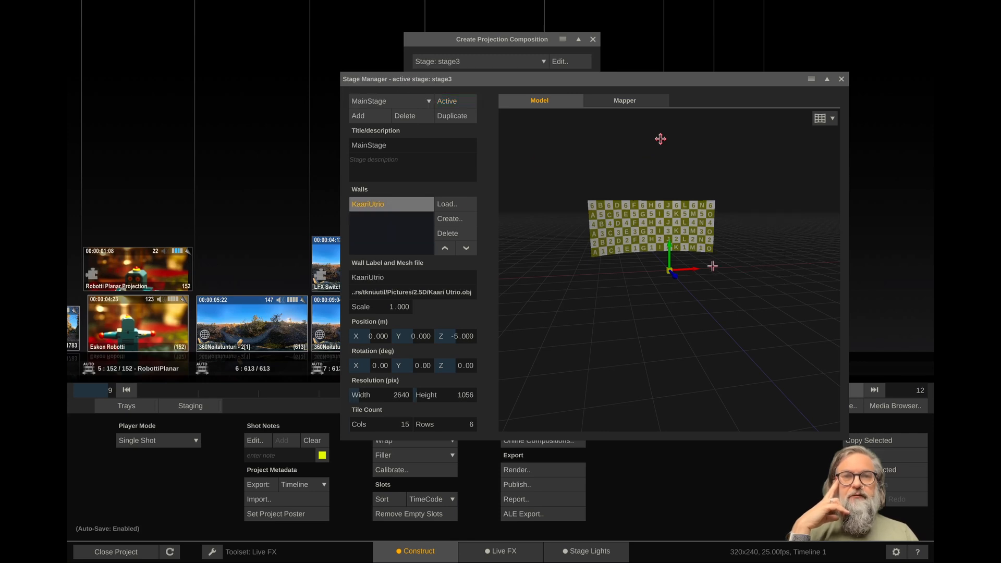
pyautogui.click(451, 99)
# Switch back to stage3, make it the active stage and close the Stage Manager.
pyautogui.click(413, 102)
pyautogui.click(414, 113)
pyautogui.click(461, 104)
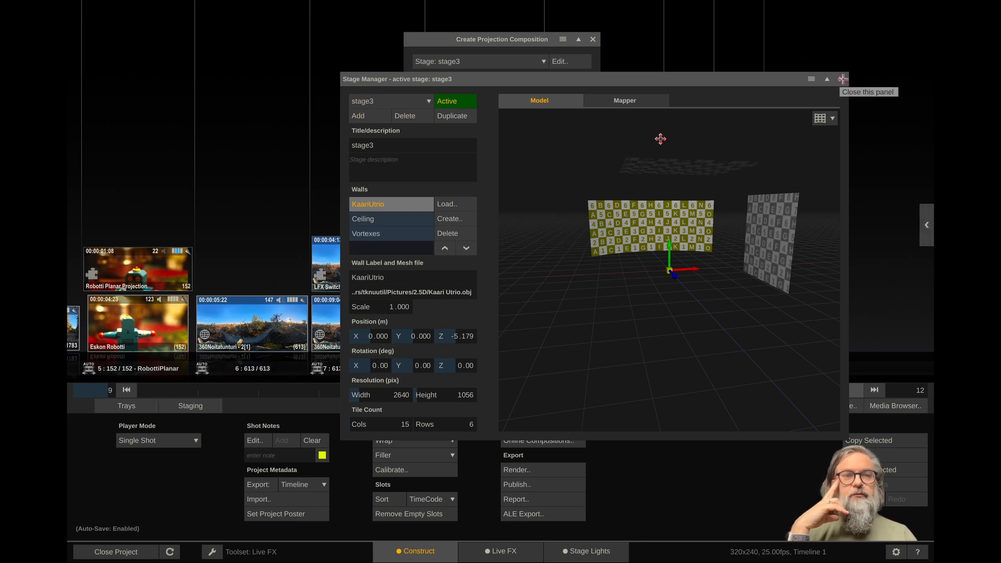
pyautogui.click(844, 79)
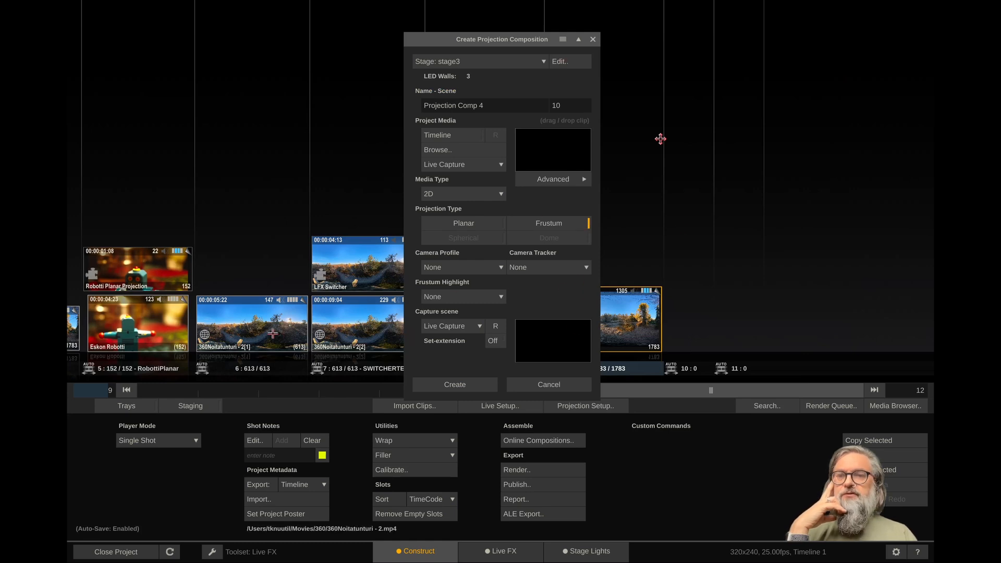
# Create the projection composition from the 360Noitatunturi - 2[1] clip, with camera profile BMtest and the frustum highlight on KaariUtrio.
pyautogui.moveTo(269, 333); pyautogui.dragTo(546, 156)
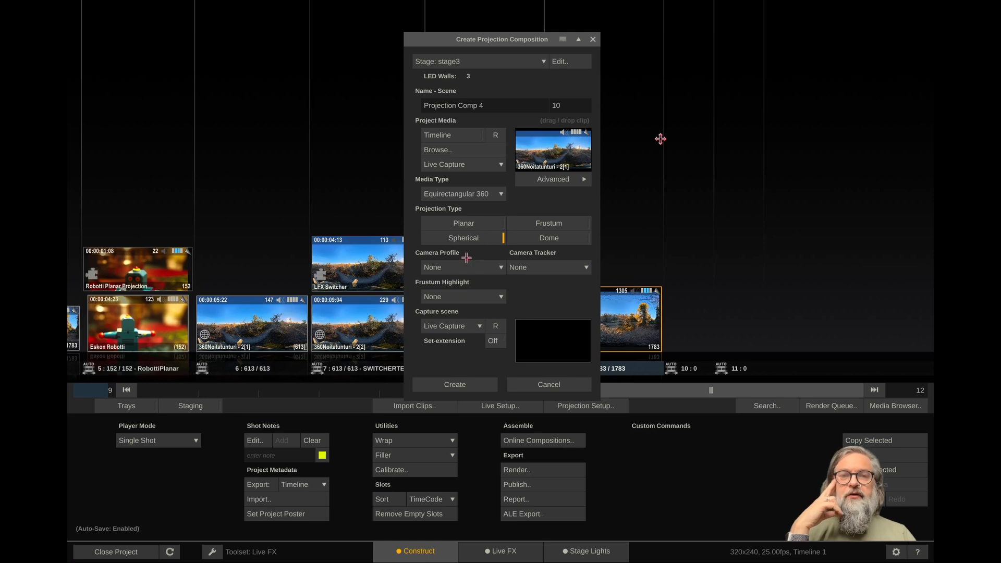
pyautogui.click(487, 267)
pyautogui.click(477, 281)
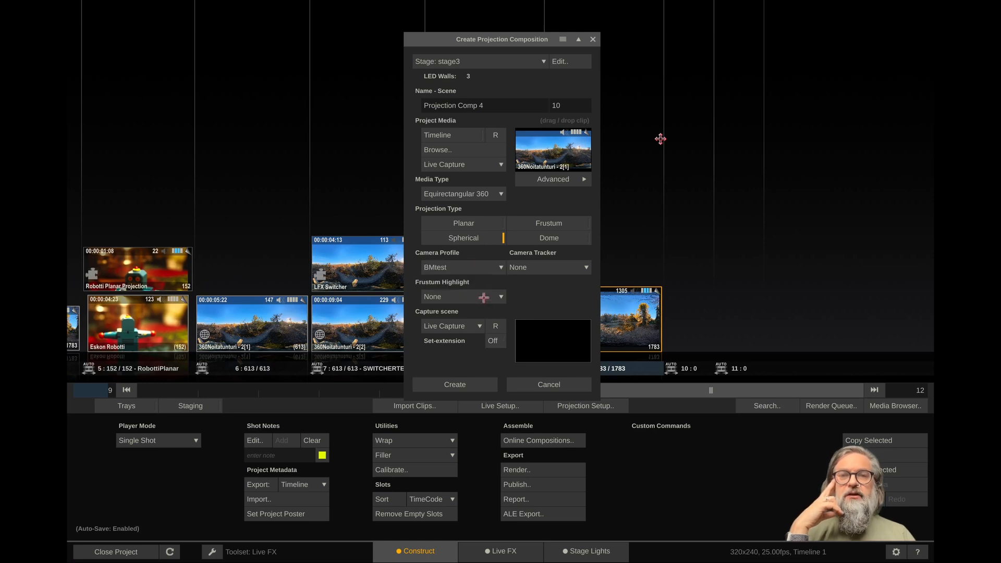
pyautogui.click(484, 297)
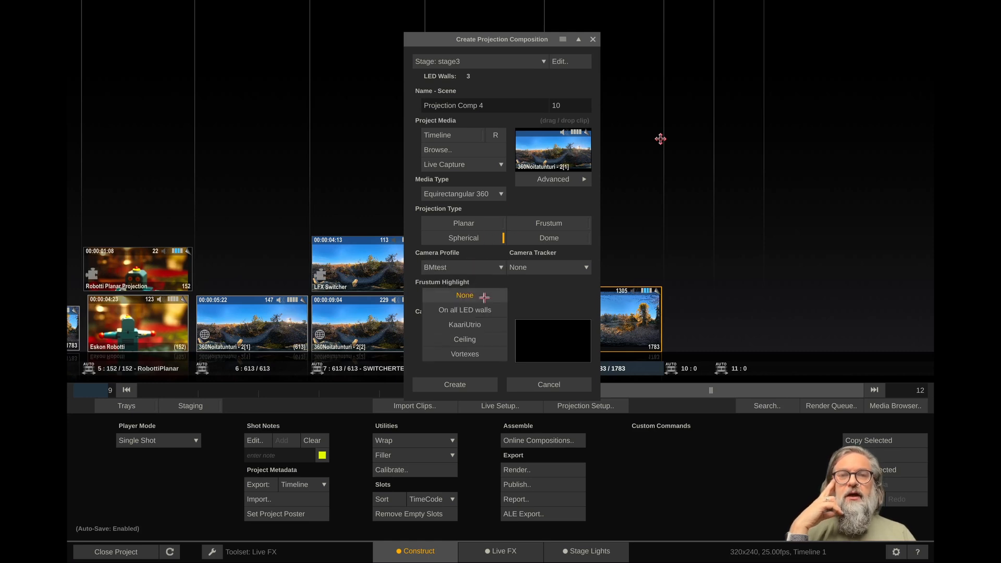
pyautogui.click(492, 325)
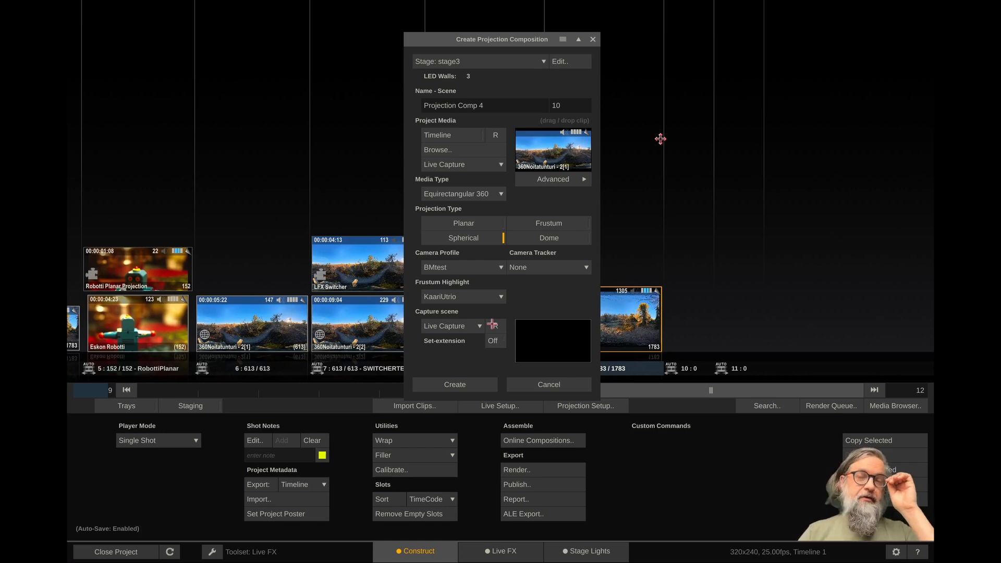
pyautogui.click(466, 384)
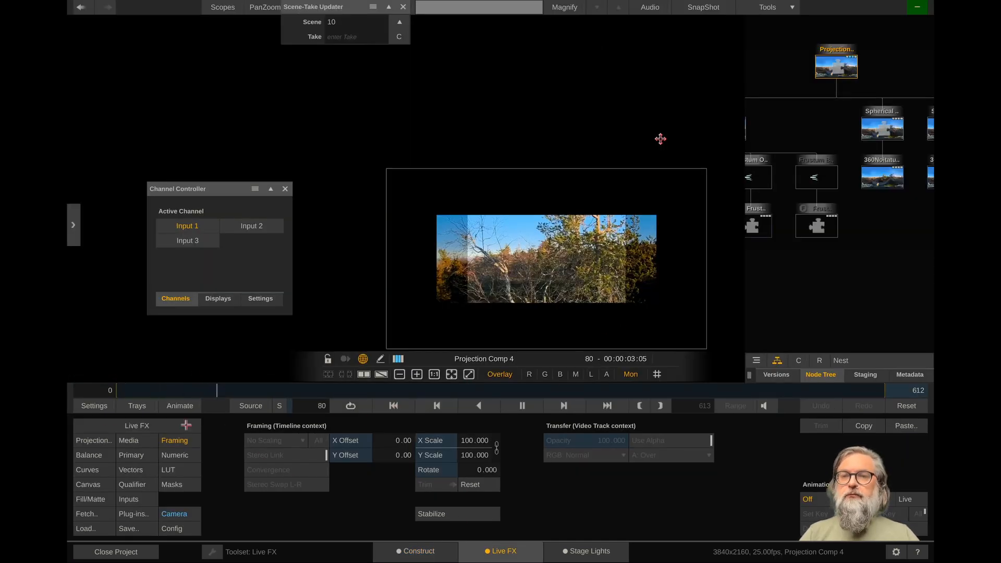
# Reposition the Channel Controller and preview Input 2 and Input 3, returning to Input 1.
pyautogui.moveTo(211, 192); pyautogui.dragTo(225, 202)
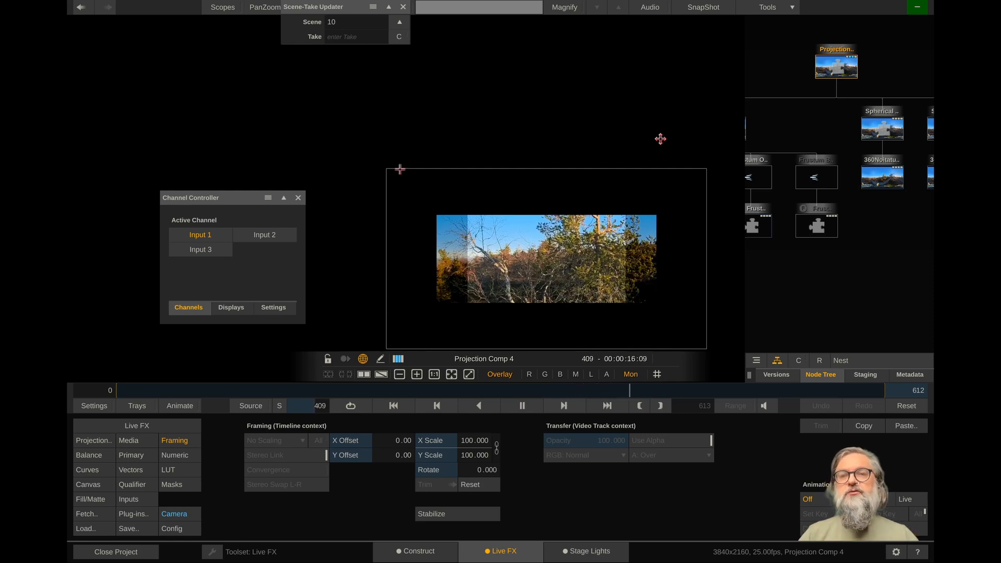
pyautogui.click(264, 236)
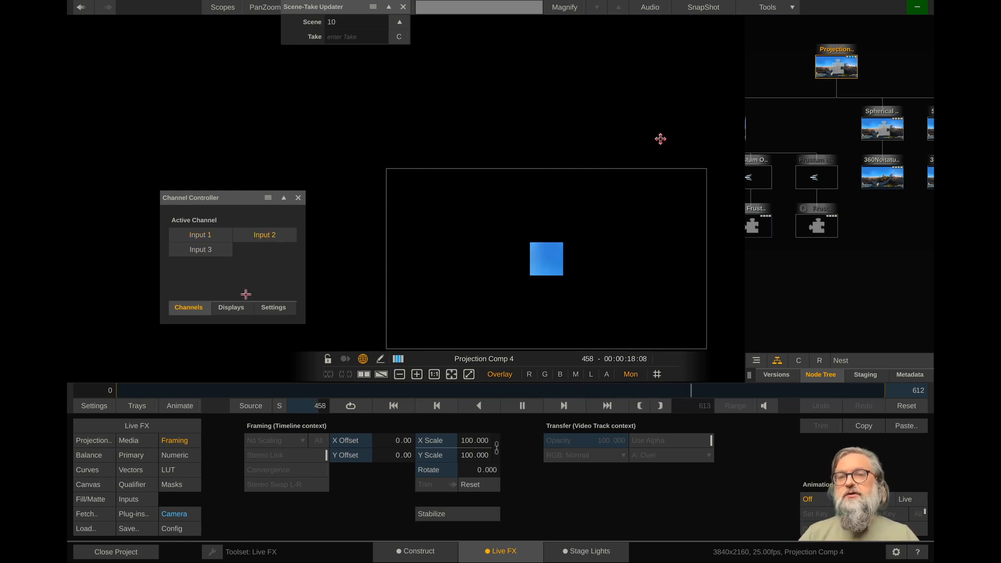
pyautogui.click(209, 238)
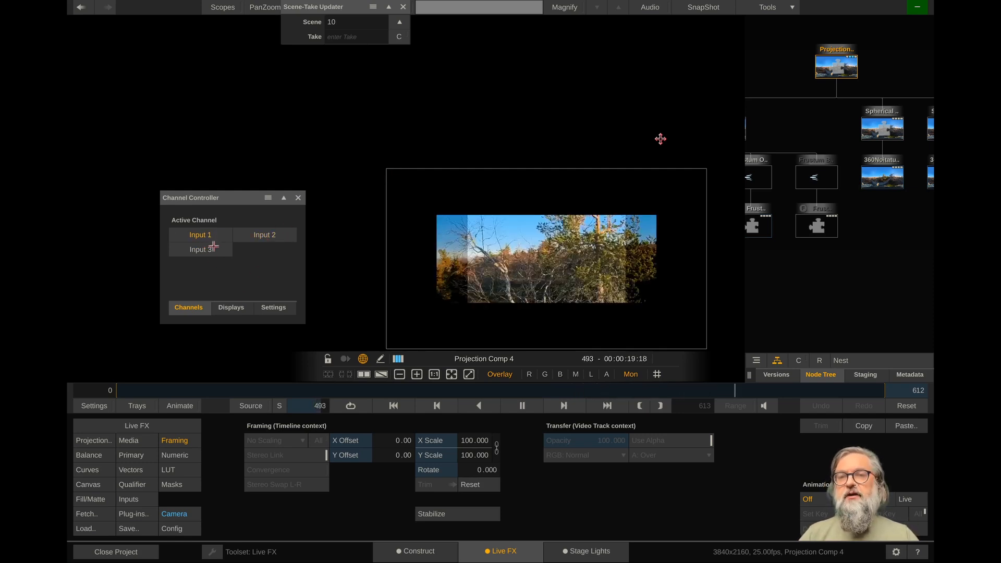
pyautogui.click(252, 235)
pyautogui.click(209, 249)
pyautogui.click(214, 235)
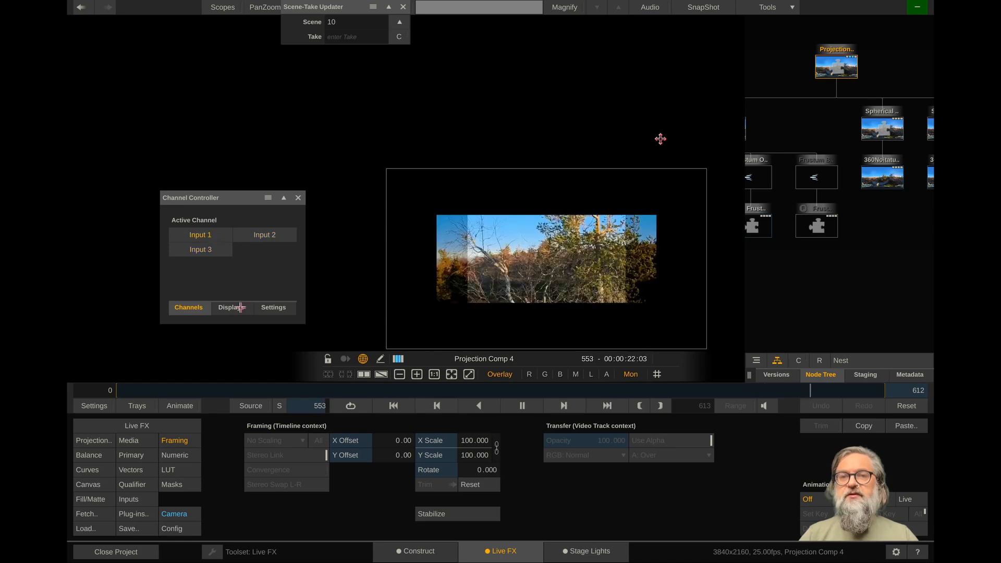
# Check the Channel Controller's displays and how the Ceiling, Vortexes and KaariUtrio walls of stage3 are mapped on display NDI - 1.
pyautogui.click(231, 307)
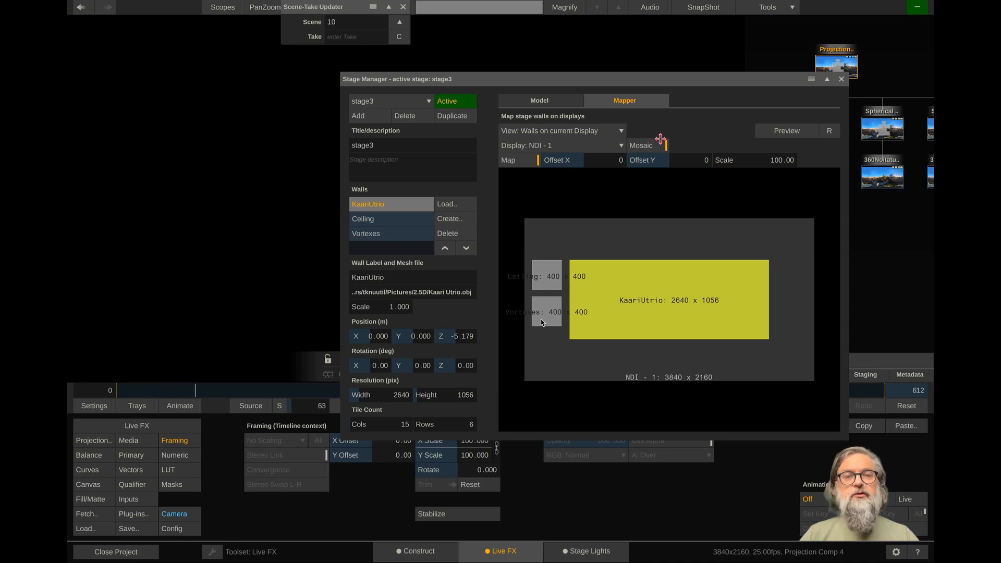
pyautogui.click(386, 221)
pyautogui.click(385, 230)
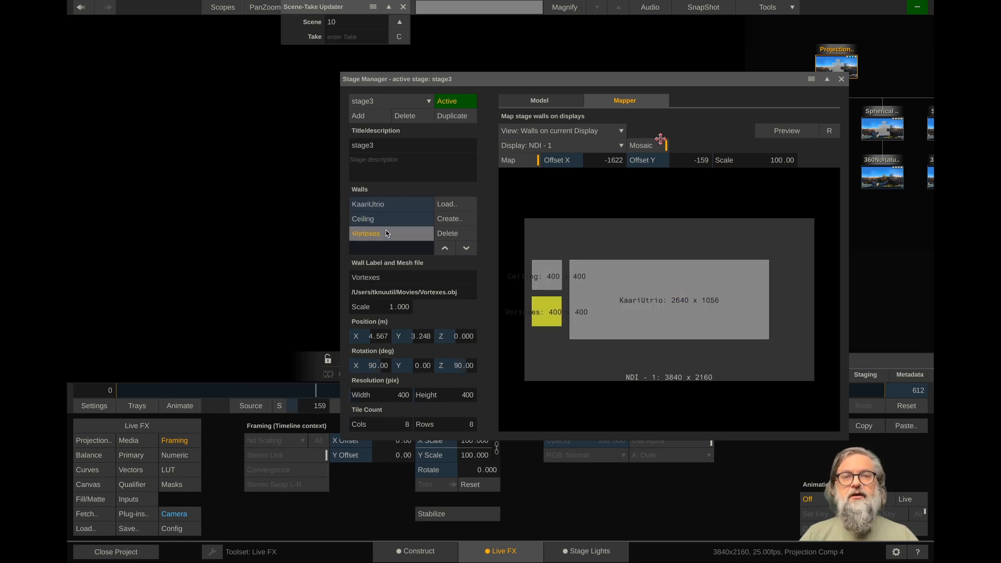
pyautogui.click(389, 214)
pyautogui.click(390, 209)
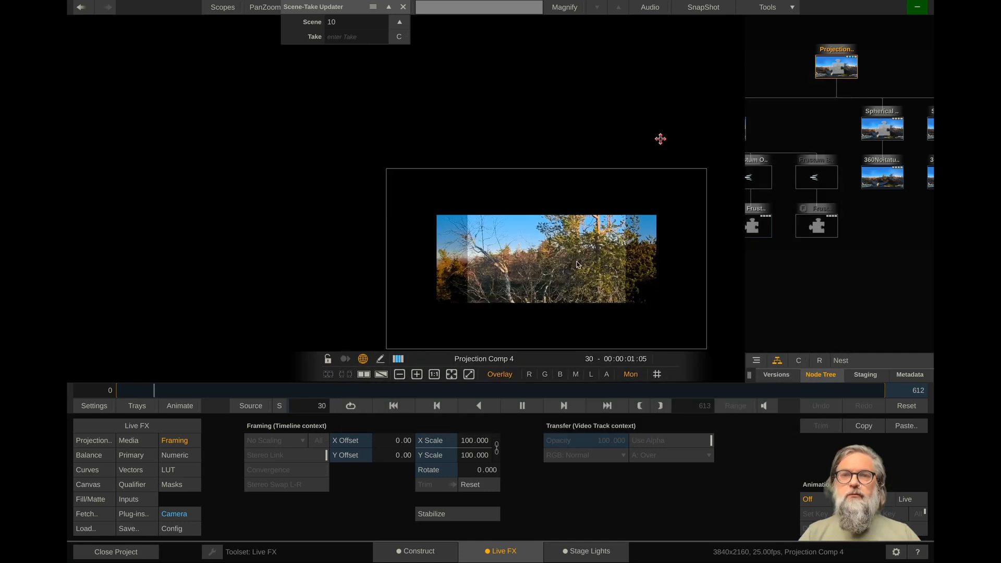
# Reopen the Channel Controller from the Live FX setup and compare its channels and displays, ending on Input 1.
pyautogui.click(131, 426)
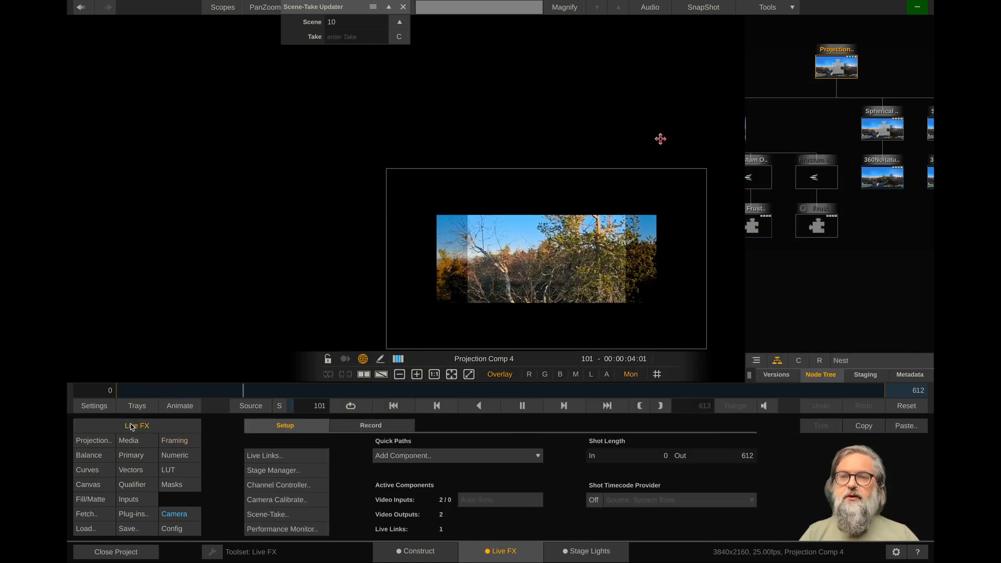
pyautogui.click(281, 486)
pyautogui.click(188, 308)
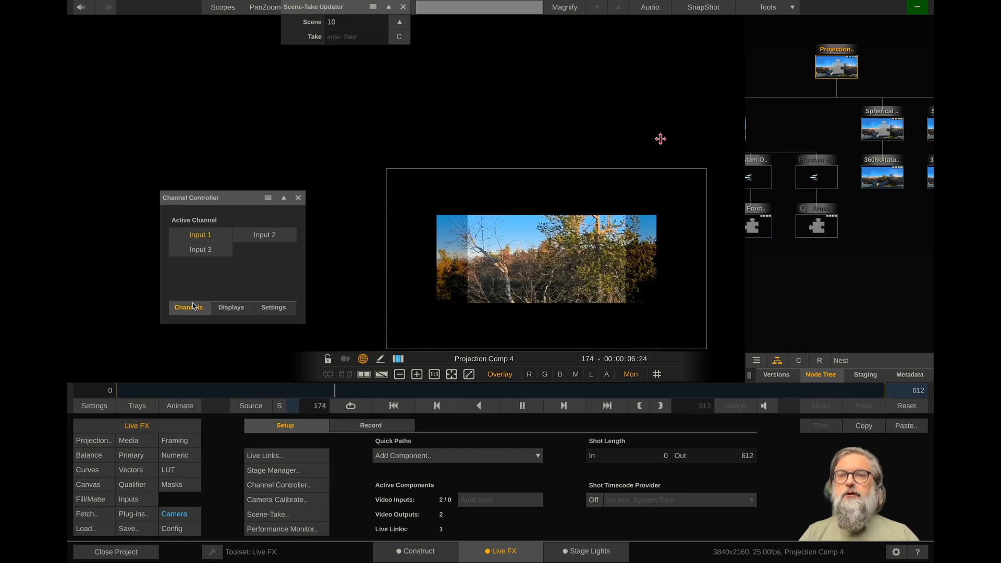
pyautogui.click(253, 237)
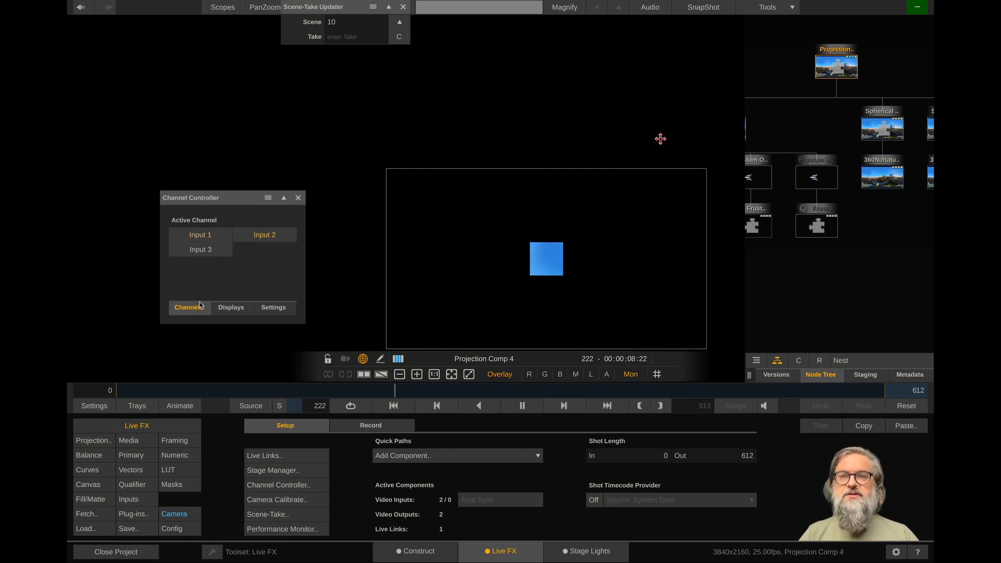
pyautogui.click(231, 308)
pyautogui.click(190, 308)
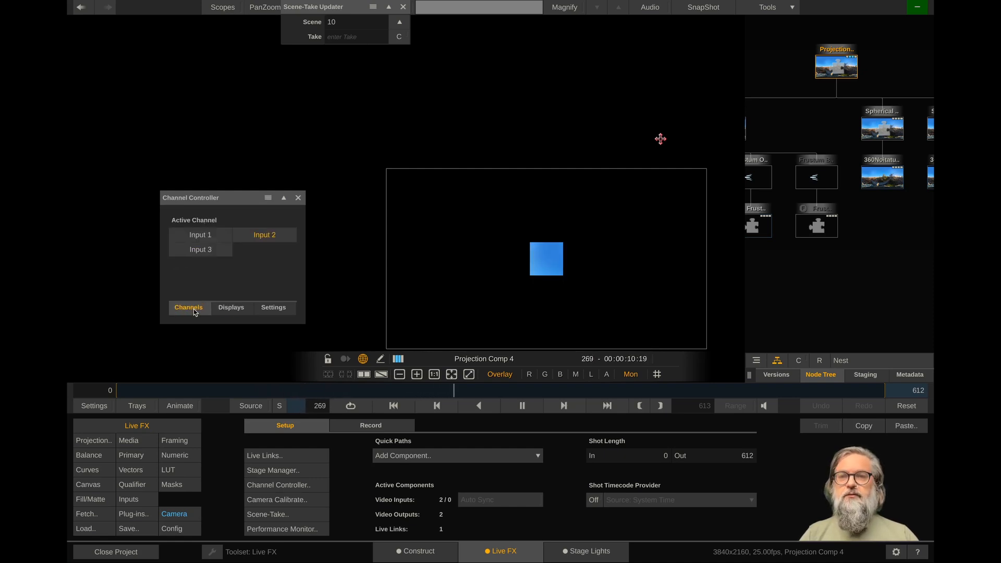
pyautogui.click(214, 250)
pyautogui.click(261, 237)
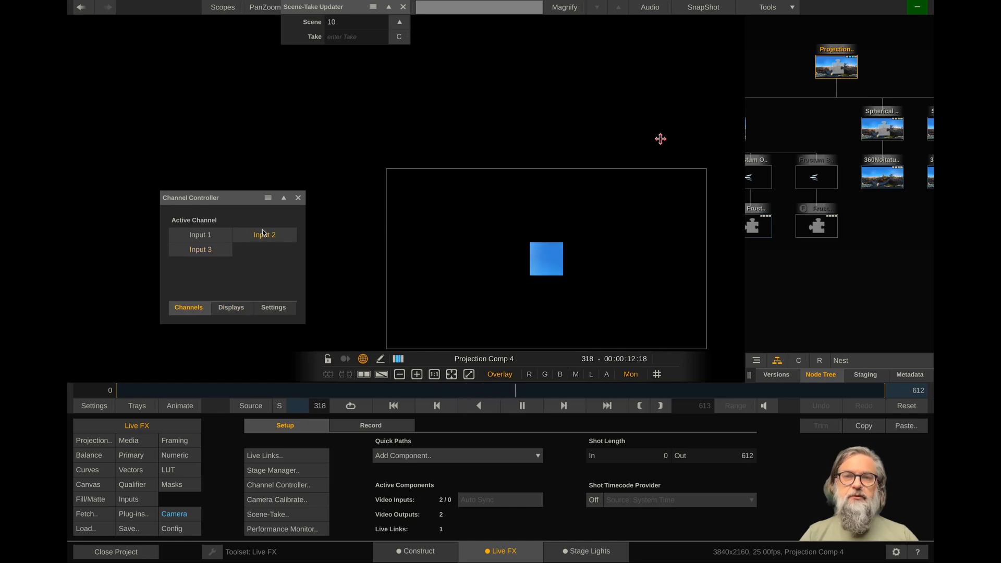
pyautogui.click(208, 237)
# Enlarge the node tree, examine the Spherical Projection nodes feeding the walls and return to the top projection node.
pyautogui.moveTo(749, 375); pyautogui.dragTo(686, 375)
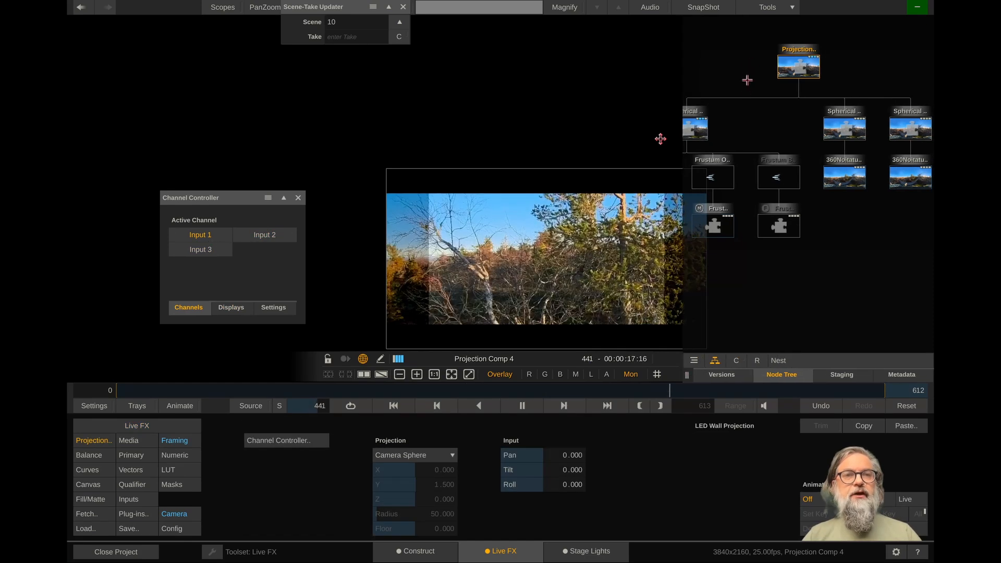
pyautogui.moveTo(748, 76); pyautogui.dragTo(772, 75)
pyautogui.click(719, 128)
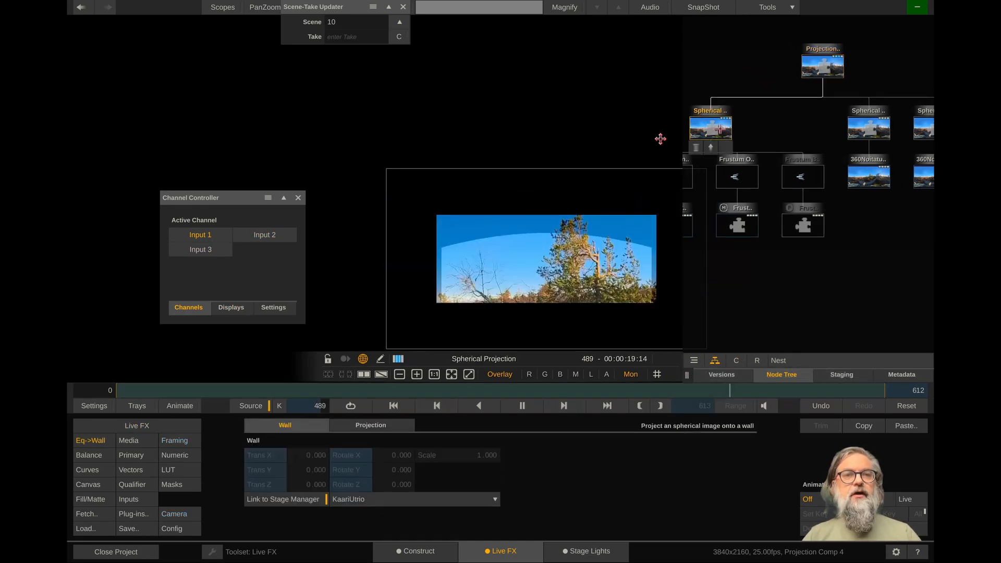
pyautogui.click(877, 129)
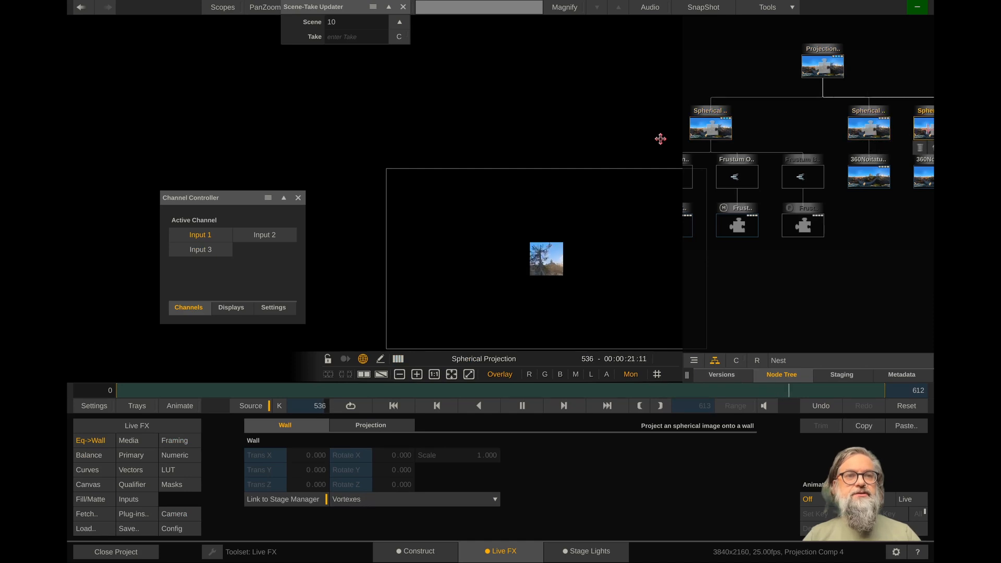
pyautogui.click(823, 65)
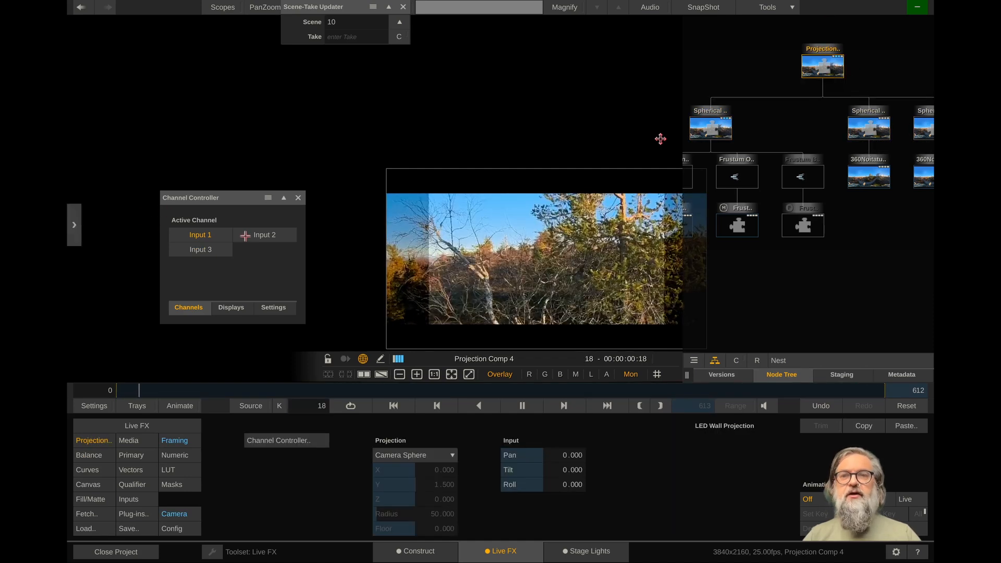
# Cycle the top projection node's output through Input 2, Input 3 and back to Input 1.
pyautogui.click(261, 235)
pyautogui.click(206, 249)
pyautogui.click(201, 234)
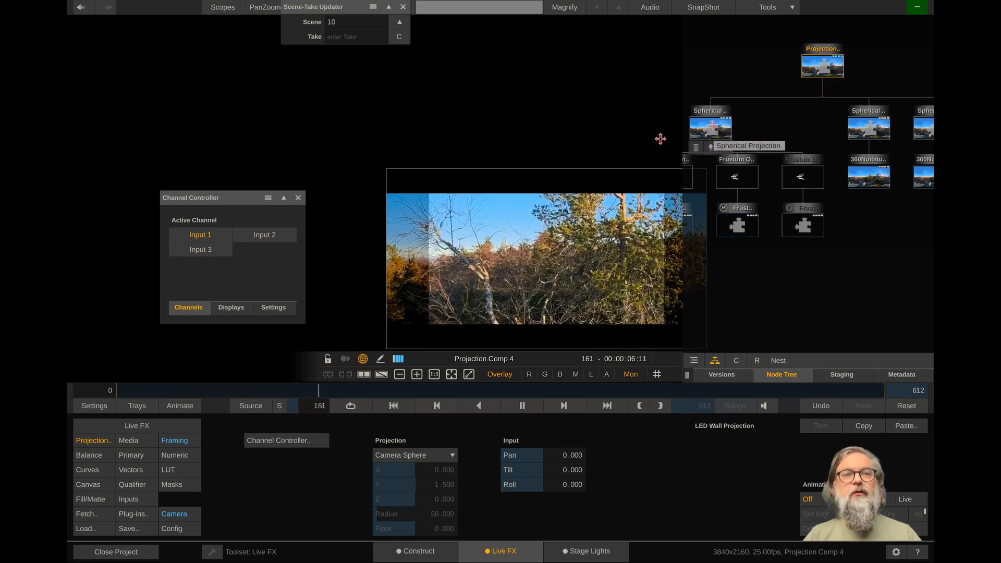
# Examine the wall link and projection settings of the KaariUtrio Spherical Projection node, and view the other walls' nodes.
pyautogui.click(713, 125)
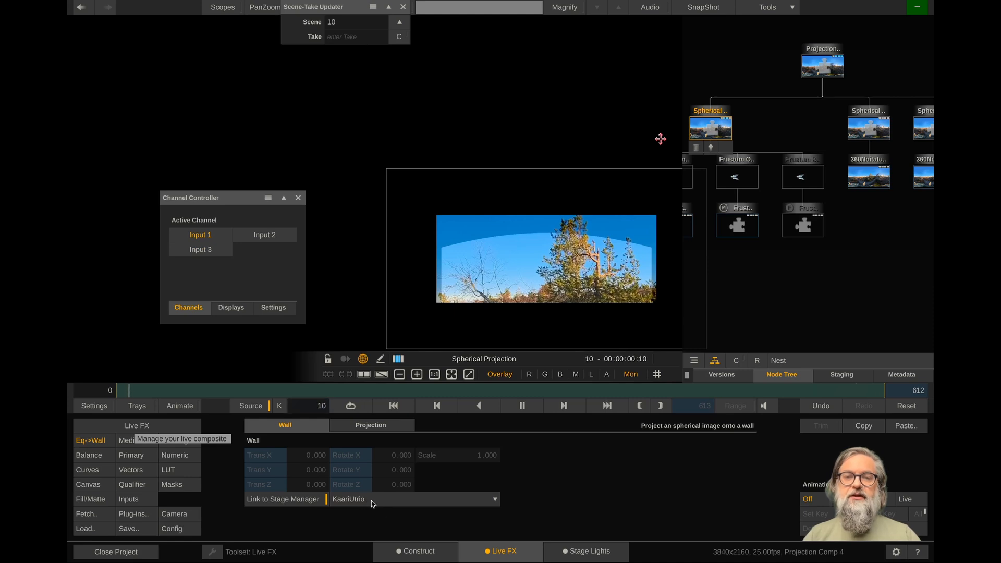
pyautogui.click(366, 427)
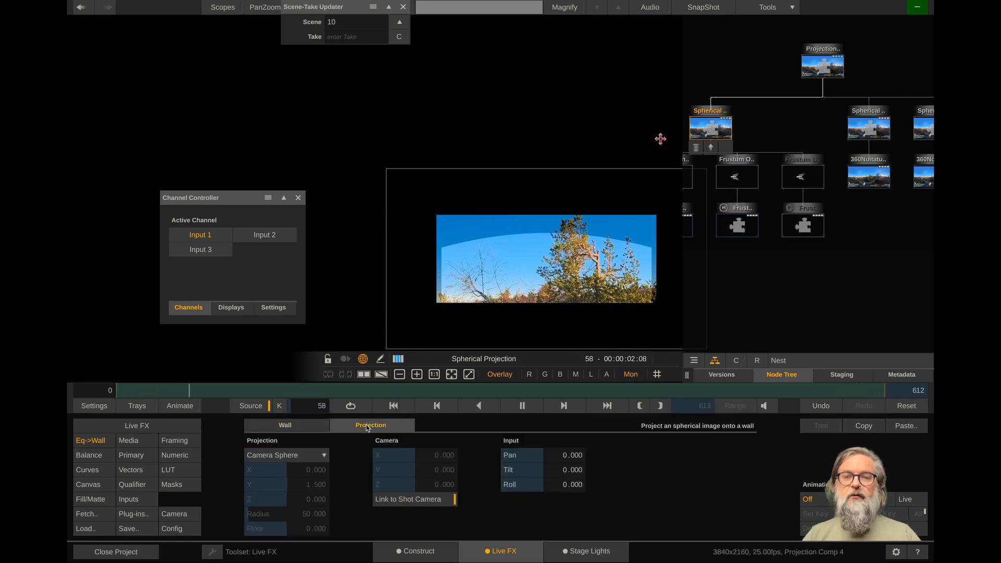
pyautogui.click(282, 425)
pyautogui.click(867, 135)
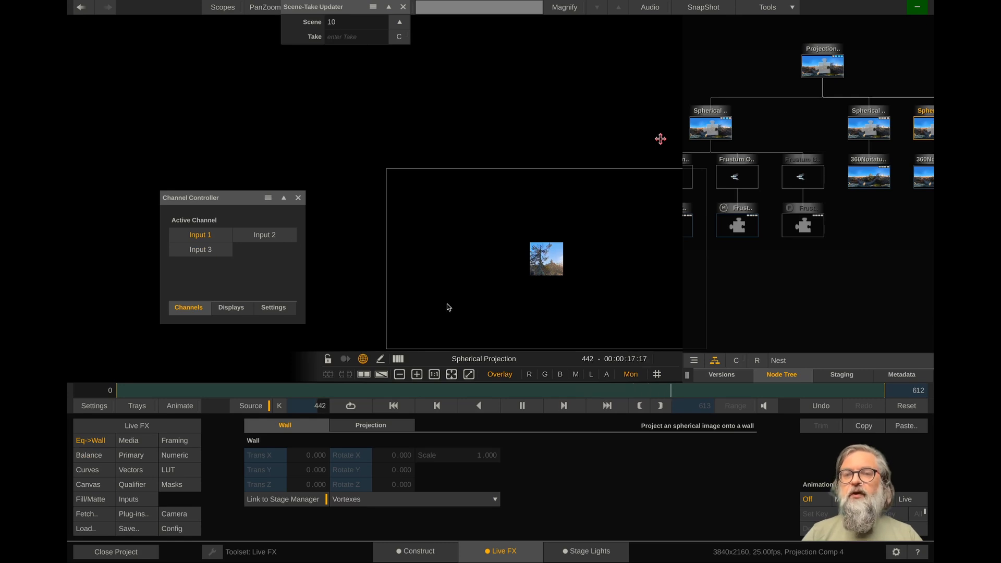
# Scale the framing of the Ceiling wall's Spherical Projection node to about 507 in X and Y.
pyautogui.click(881, 132)
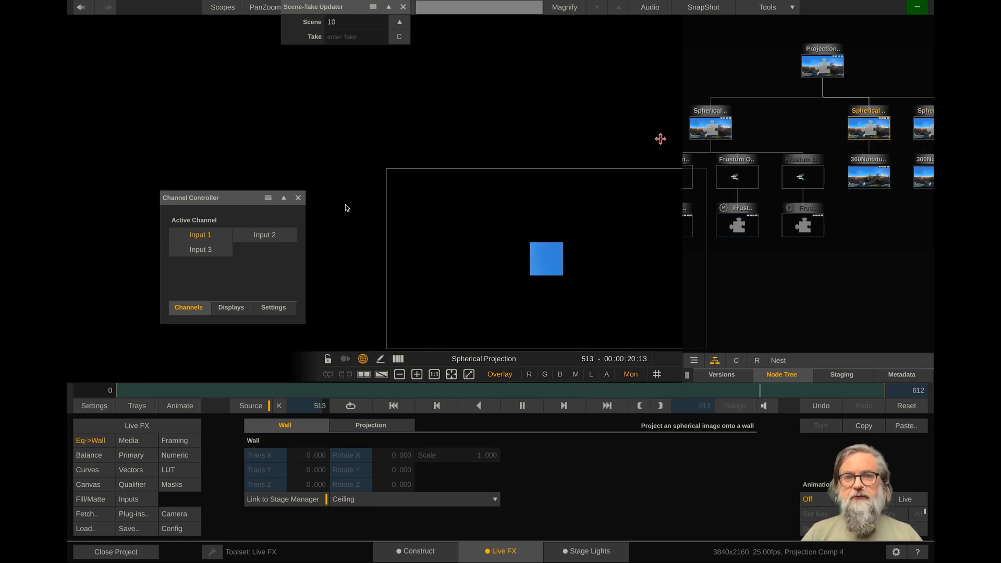
pyautogui.click(170, 442)
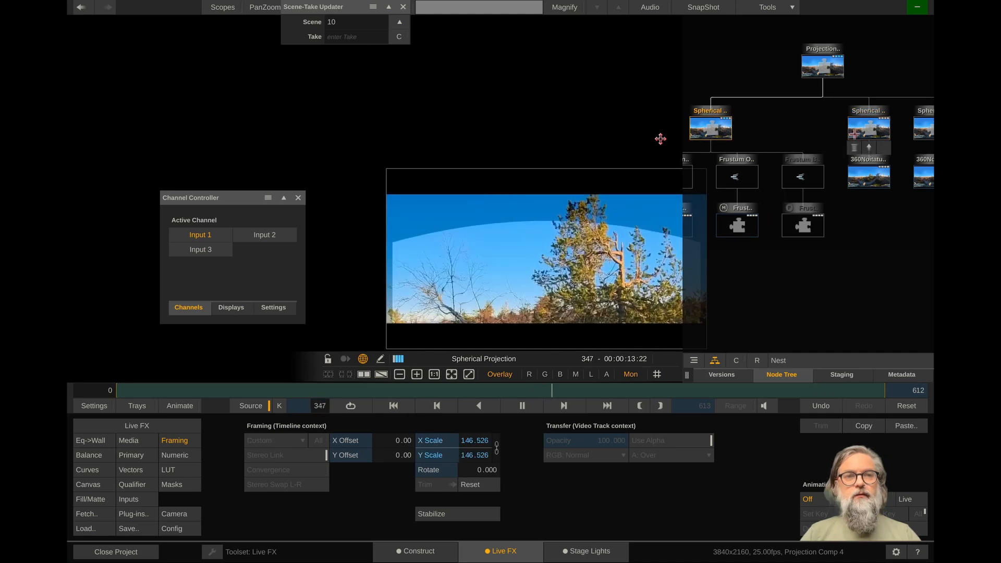
pyautogui.moveTo(856, 132)
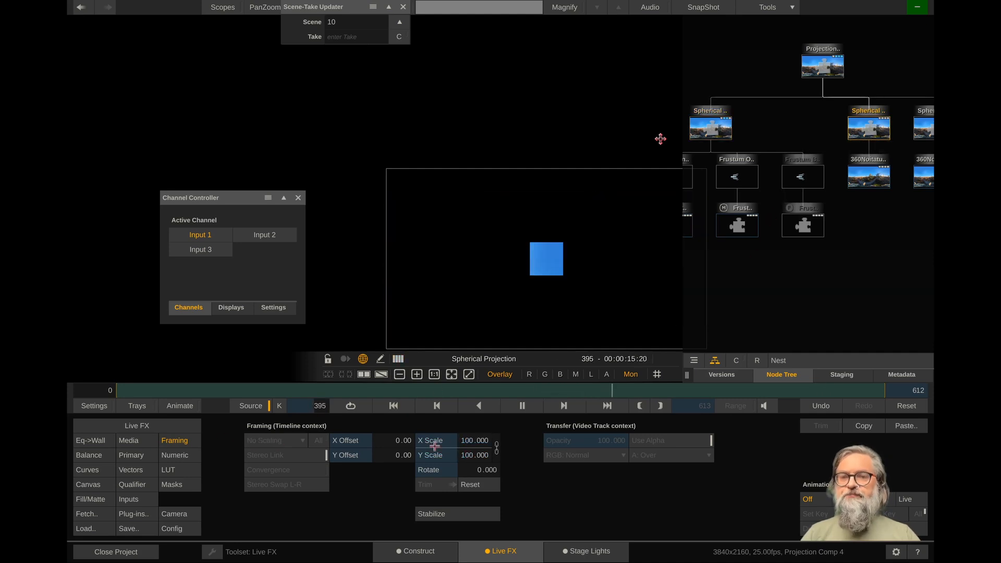
pyautogui.moveTo(446, 441); pyautogui.dragTo(650, 466)
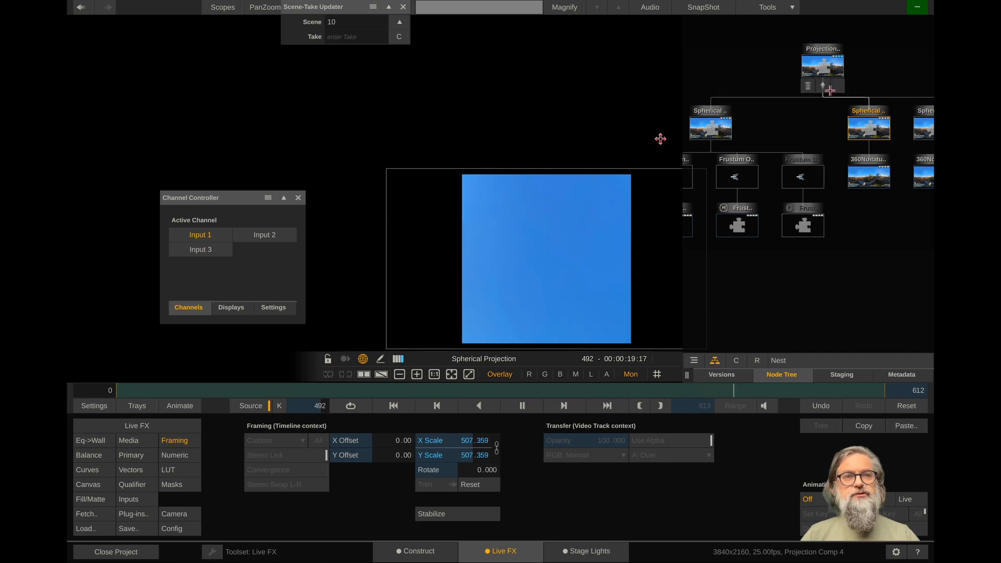
# Scale the Vortexes wall's Spherical Projection framing to about 514 and move the Channel Controller clear of the image.
pyautogui.click(920, 129)
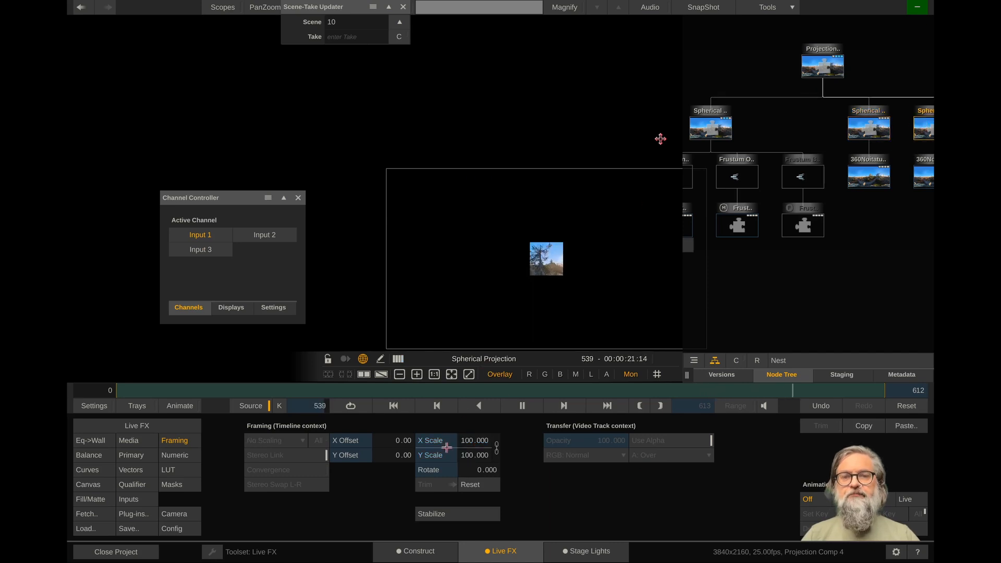
pyautogui.moveTo(475, 443); pyautogui.dragTo(659, 454)
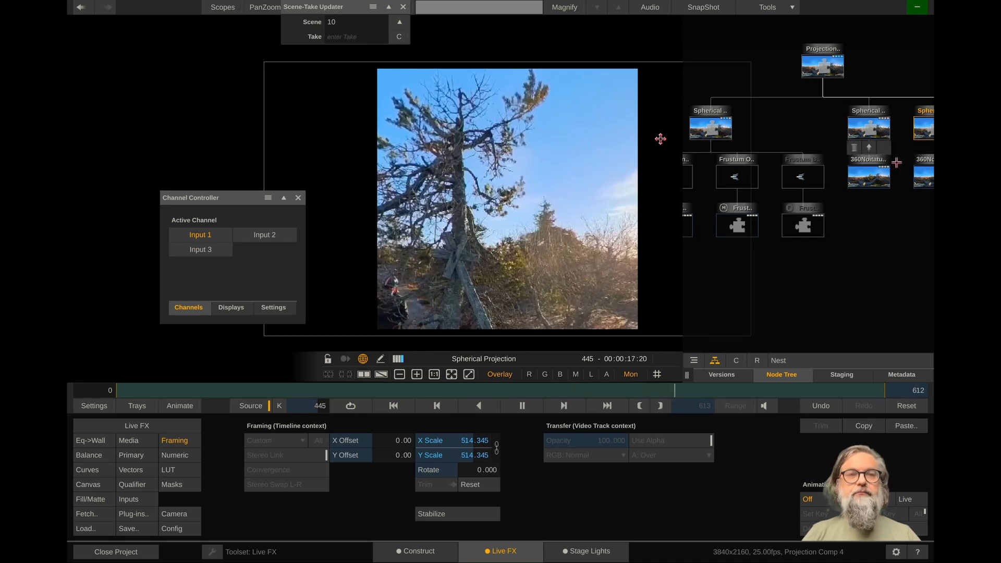
pyautogui.moveTo(228, 194); pyautogui.dragTo(170, 172)
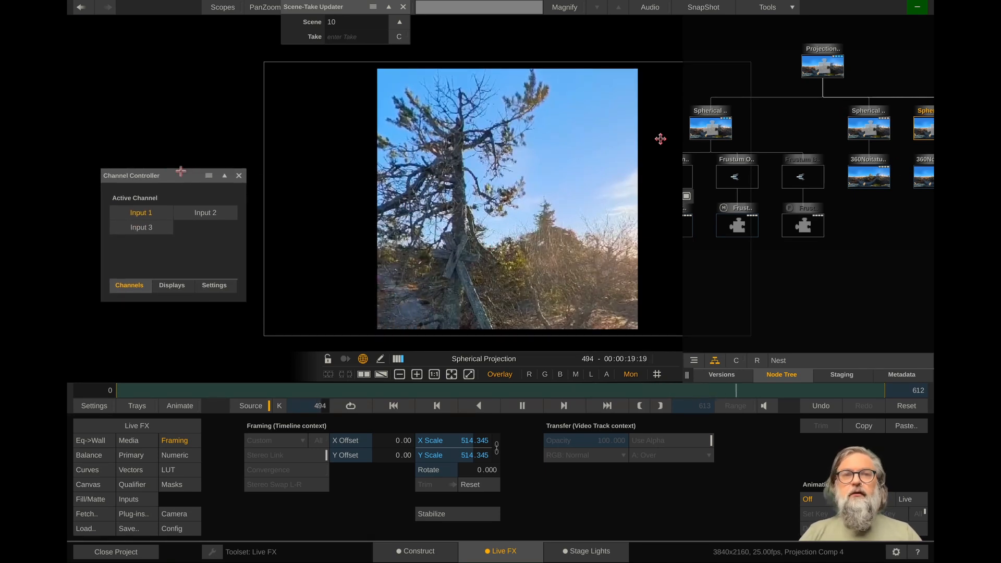
# Set the input pan to about 93 and tilt to about -15 on the KaariUtrio wall's Spherical Projection.
pyautogui.click(869, 129)
pyautogui.click(723, 120)
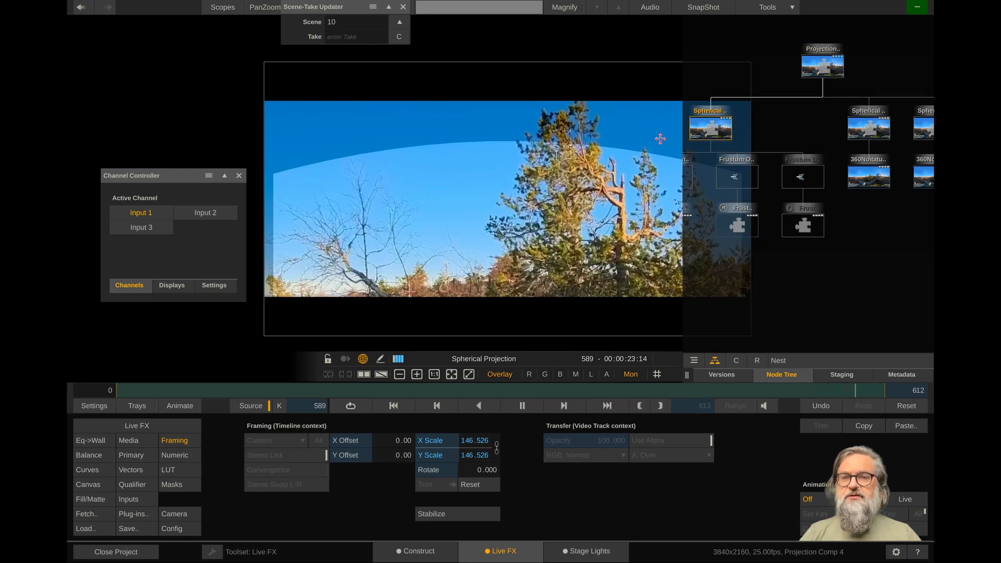
pyautogui.moveTo(871, 132)
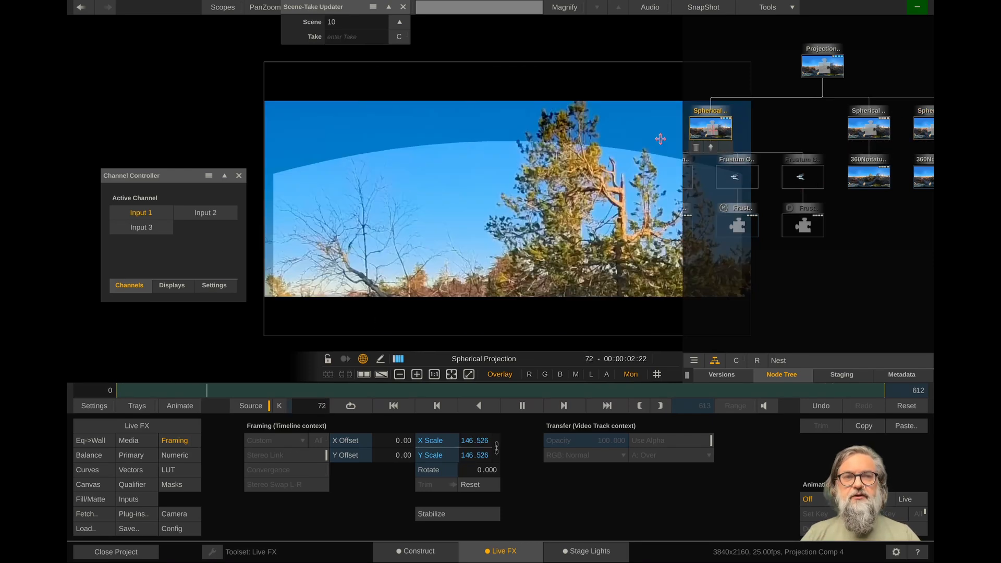
pyautogui.click(90, 441)
pyautogui.click(400, 426)
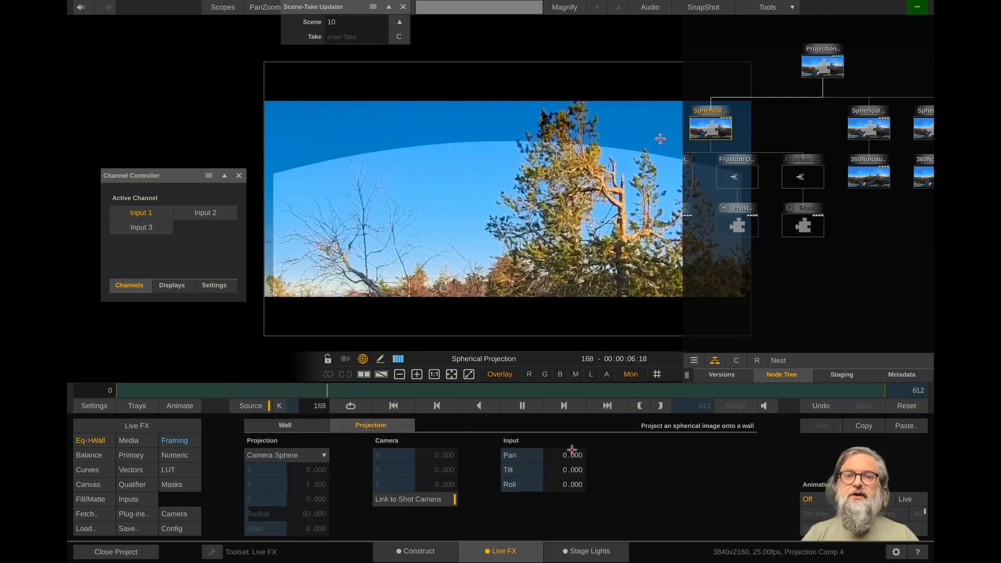
pyautogui.moveTo(537, 450); pyautogui.dragTo(683, 452)
pyautogui.moveTo(545, 466); pyautogui.dragTo(523, 462)
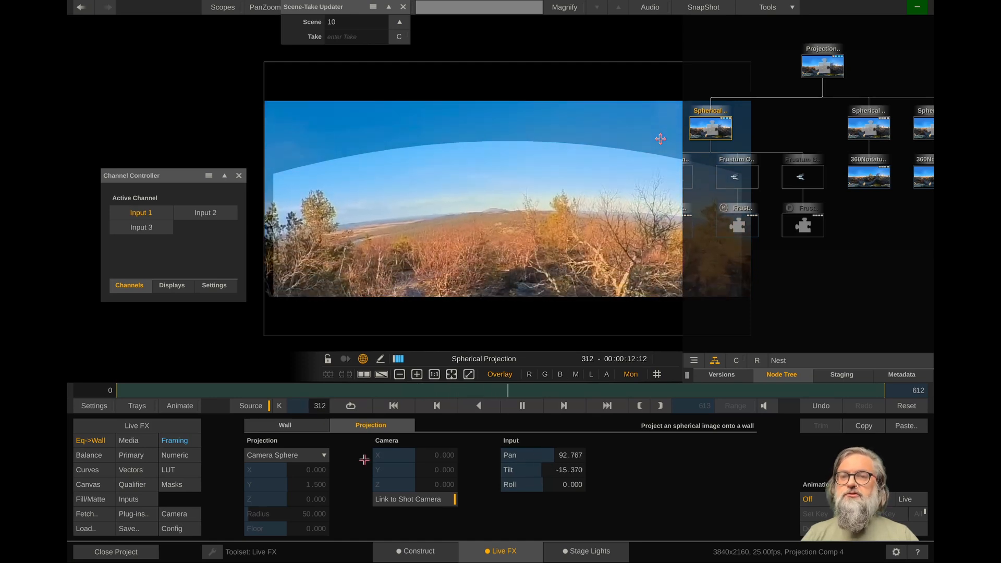
# Activate the KaariUtrio wall's camera and offset it to about 1.4 in Y and -11 in pan, with X at 0.
pyautogui.click(187, 515)
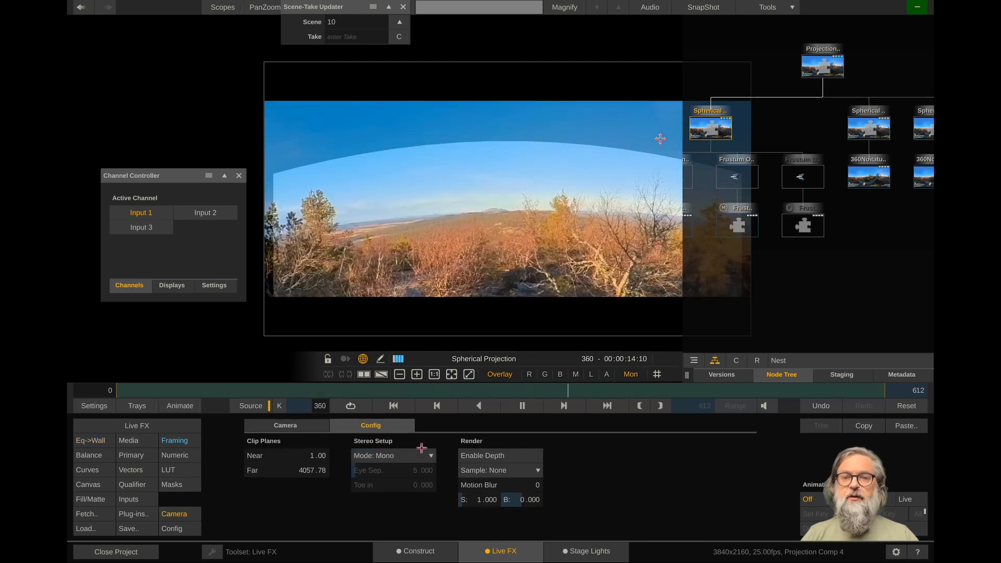
pyautogui.click(299, 427)
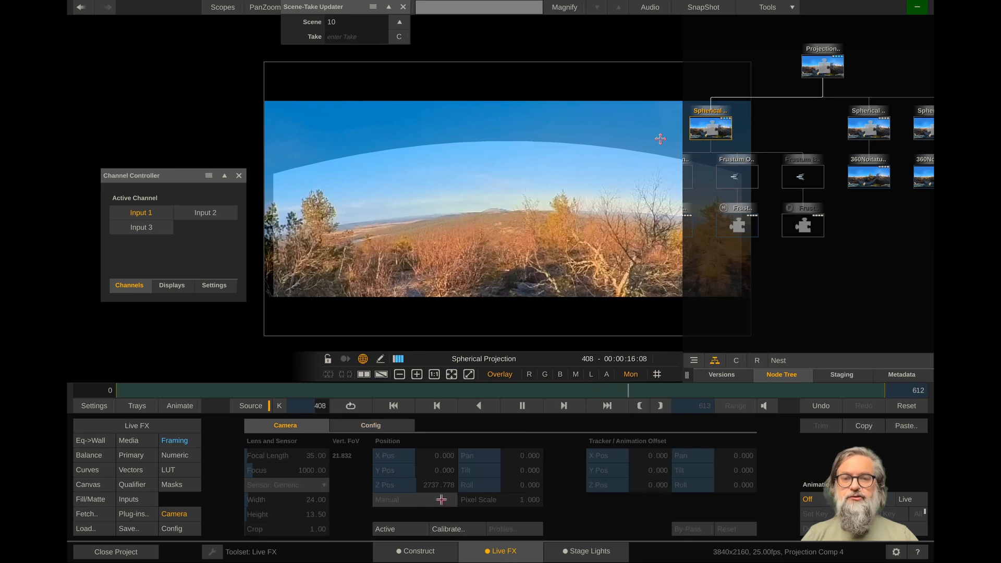
pyautogui.click(400, 529)
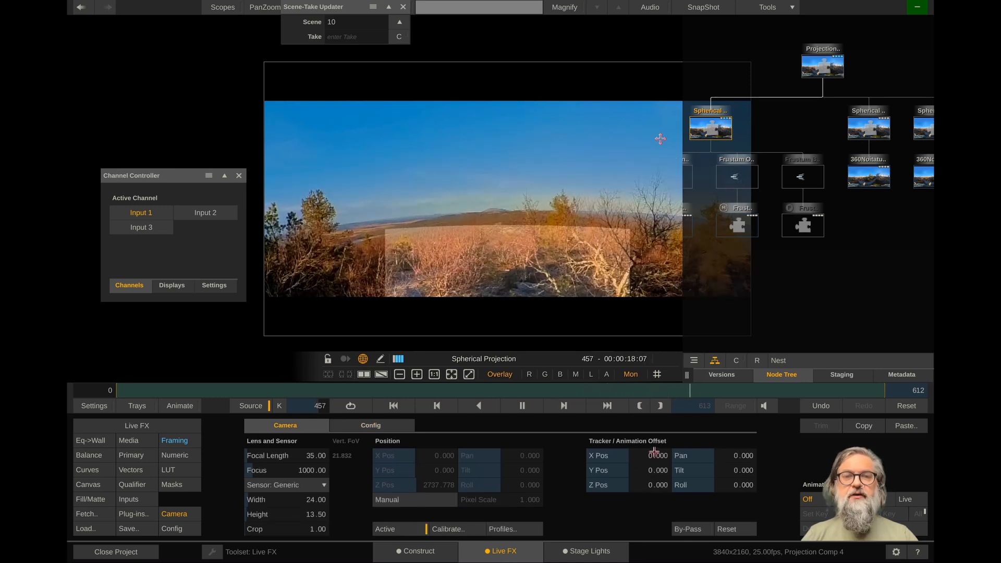
pyautogui.moveTo(653, 470); pyautogui.dragTo(707, 452)
pyautogui.moveTo(626, 460); pyautogui.dragTo(627, 459)
pyautogui.click(615, 459)
pyautogui.click(606, 457)
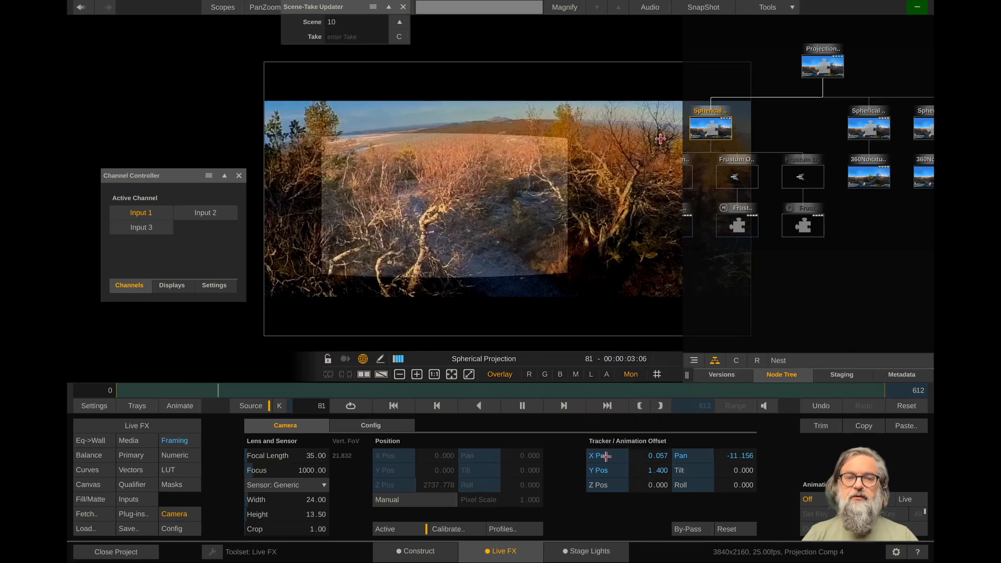
pyautogui.click(605, 456)
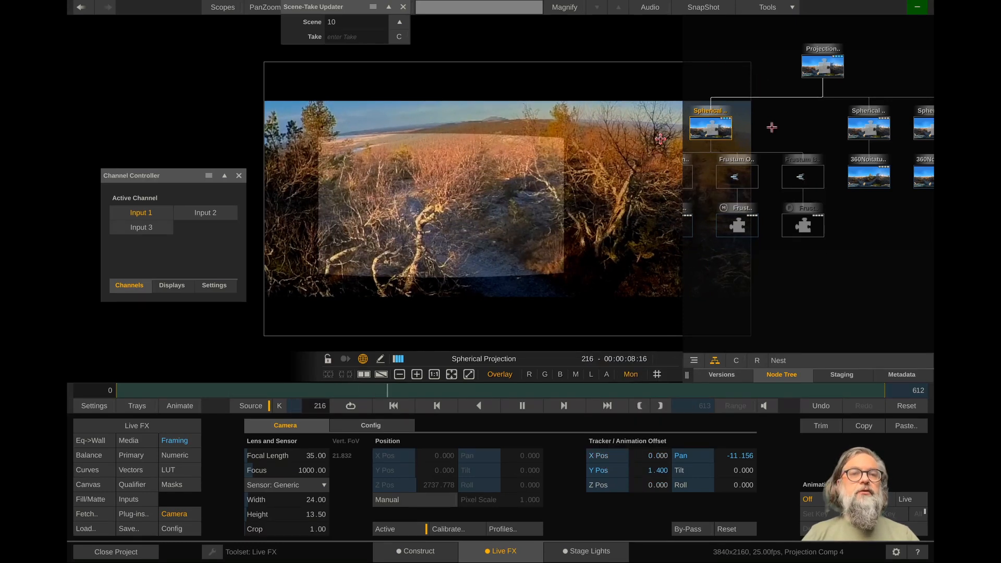
# Examine the Ceiling Spherical Projection's wall link and projection input settings, and return to the top projection node.
pyautogui.click(878, 127)
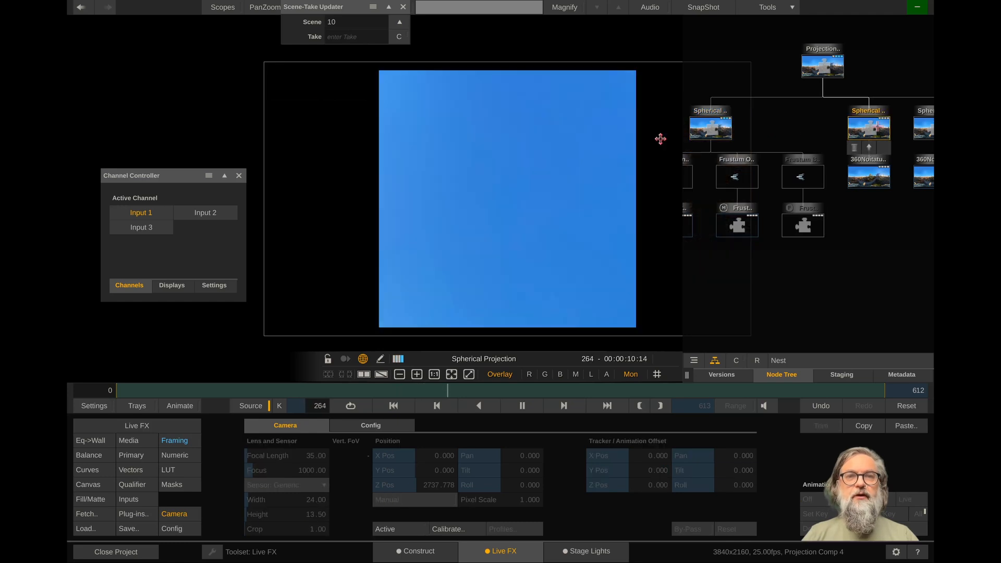
pyautogui.moveTo(933, 166)
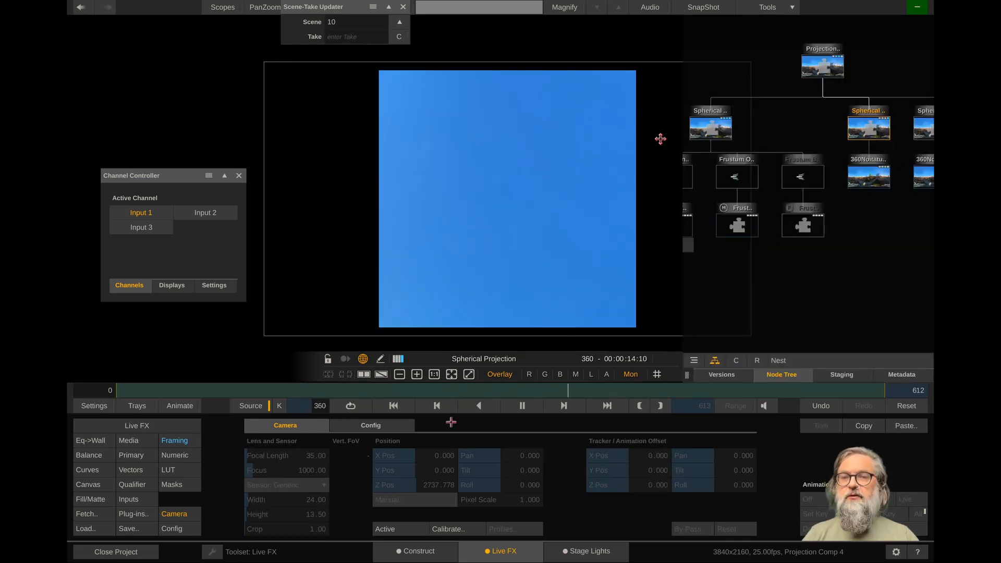
pyautogui.click(149, 443)
pyautogui.click(105, 442)
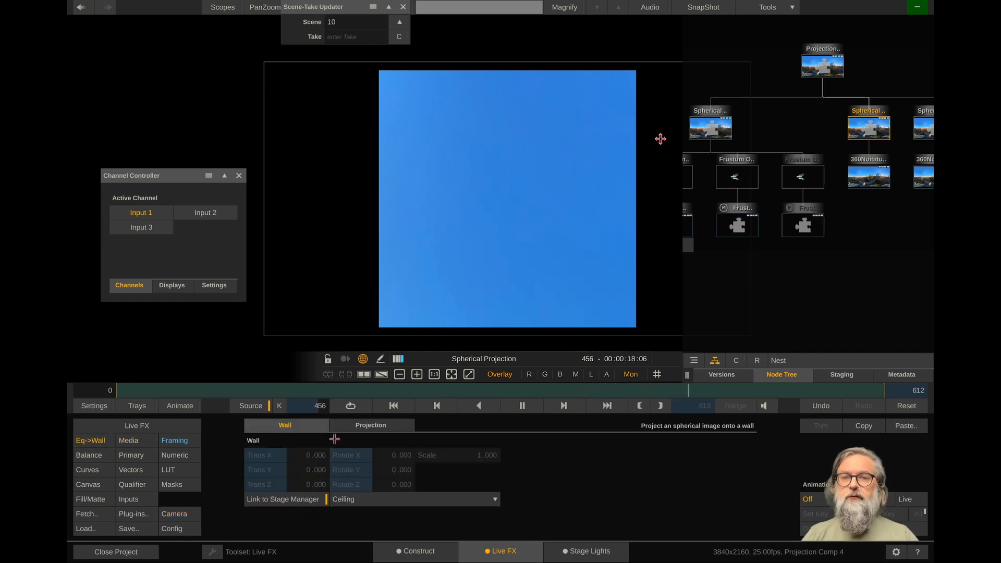
pyautogui.click(368, 427)
pyautogui.moveTo(559, 463)
pyautogui.mouseDown()
pyautogui.moveTo(386, 466)
pyautogui.moveTo(672, 476)
pyautogui.moveTo(558, 463)
pyautogui.mouseUp()
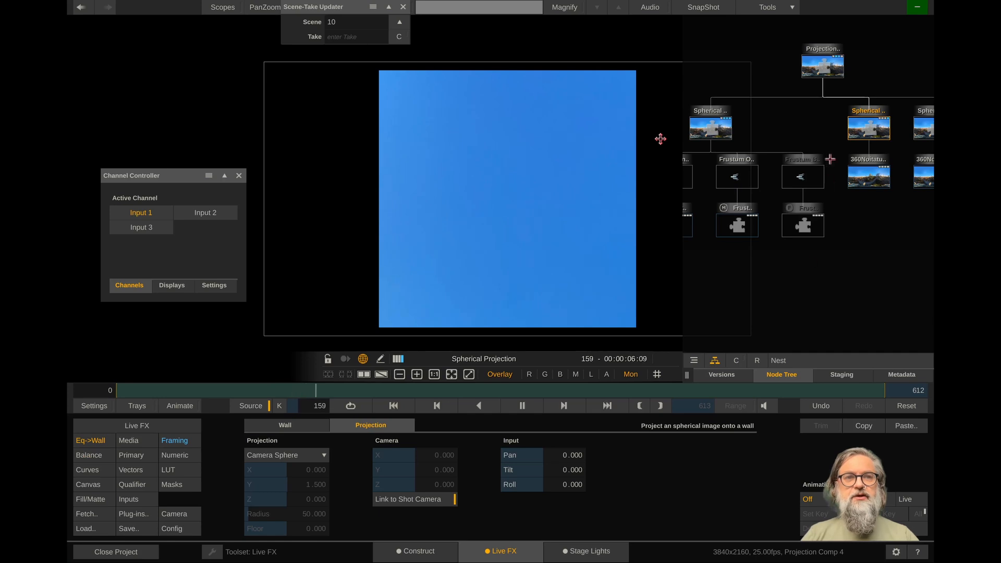
pyautogui.click(824, 63)
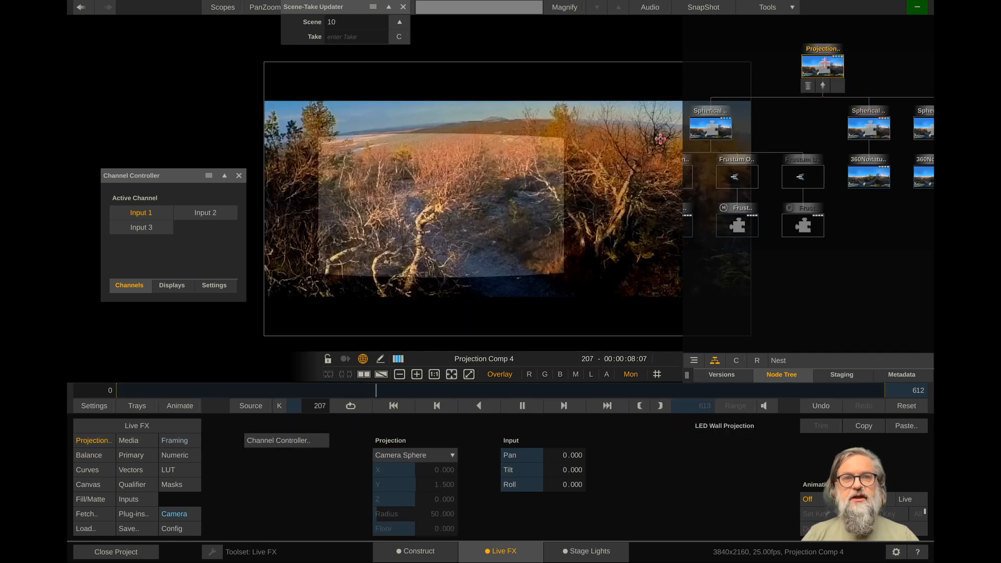
# Enlarge the Vortex 8 stage light's sample region to about 1239 by 729 and place it near X 727, Y 64.
pyautogui.click(579, 554)
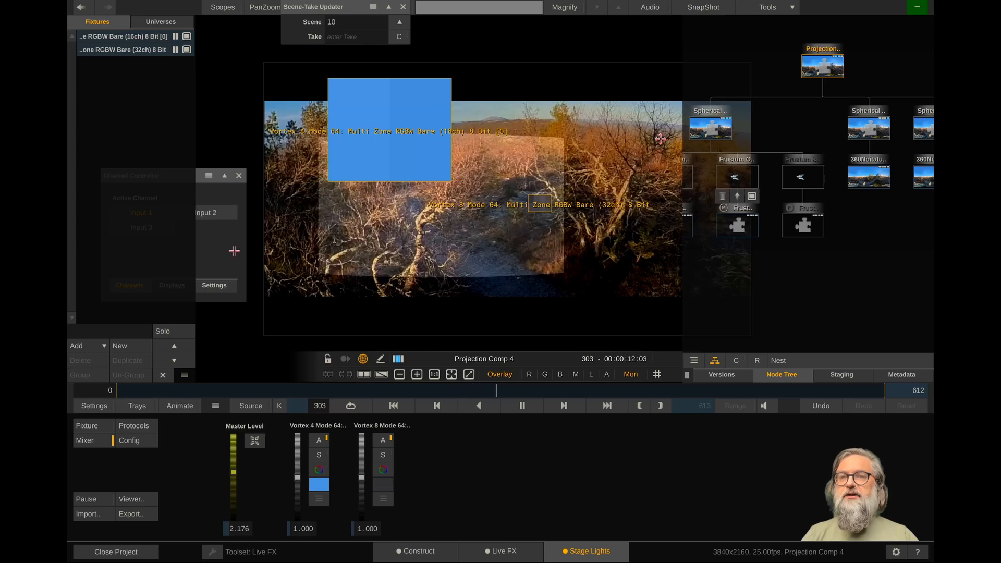
pyautogui.click(104, 426)
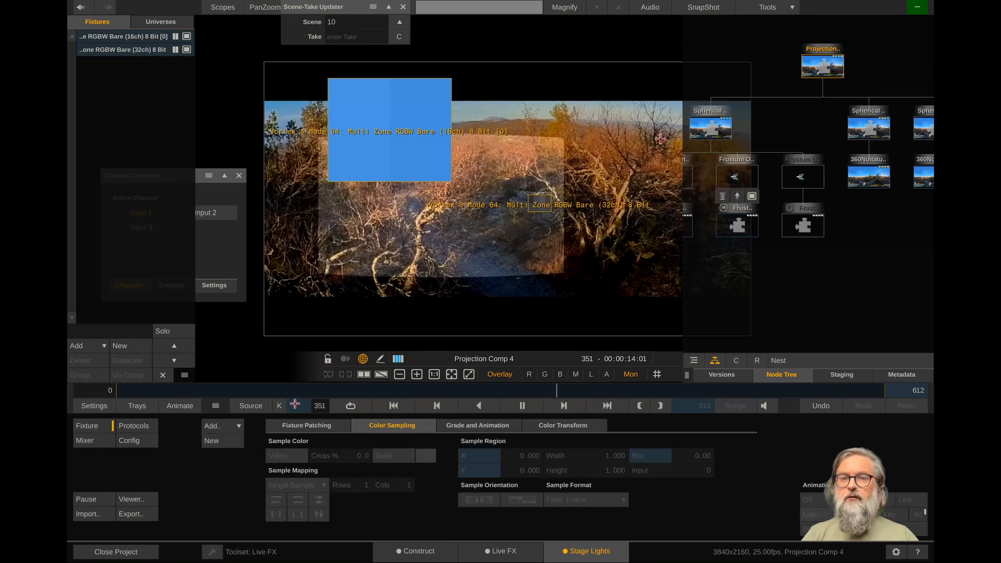
pyautogui.click(134, 36)
pyautogui.click(132, 50)
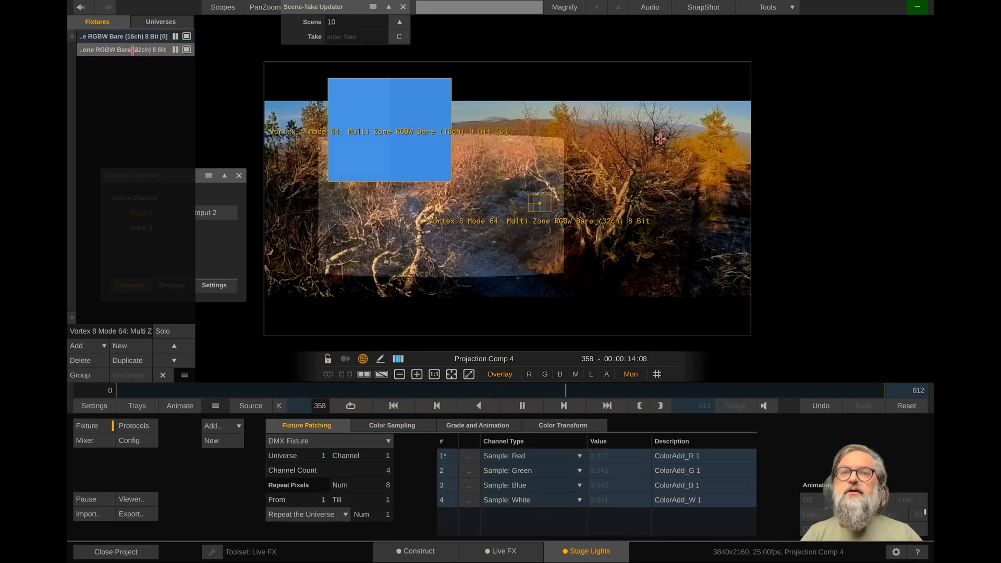
pyautogui.moveTo(553, 209); pyautogui.dragTo(614, 287)
pyautogui.moveTo(638, 221); pyautogui.dragTo(626, 180)
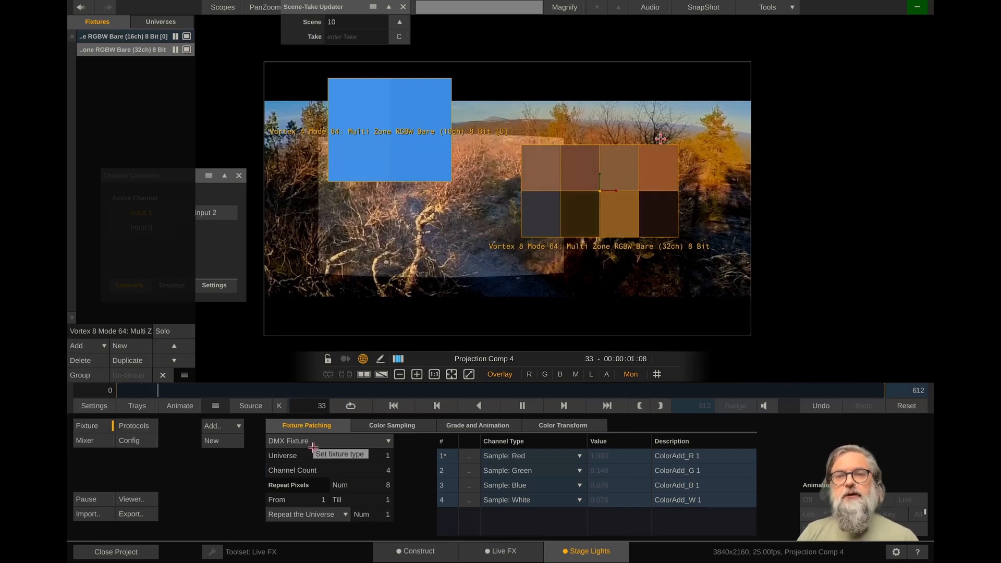
# Set the Vortex 8 fixture's colour sampling filter to Lanczos.
pyautogui.click(392, 425)
pyautogui.click(601, 499)
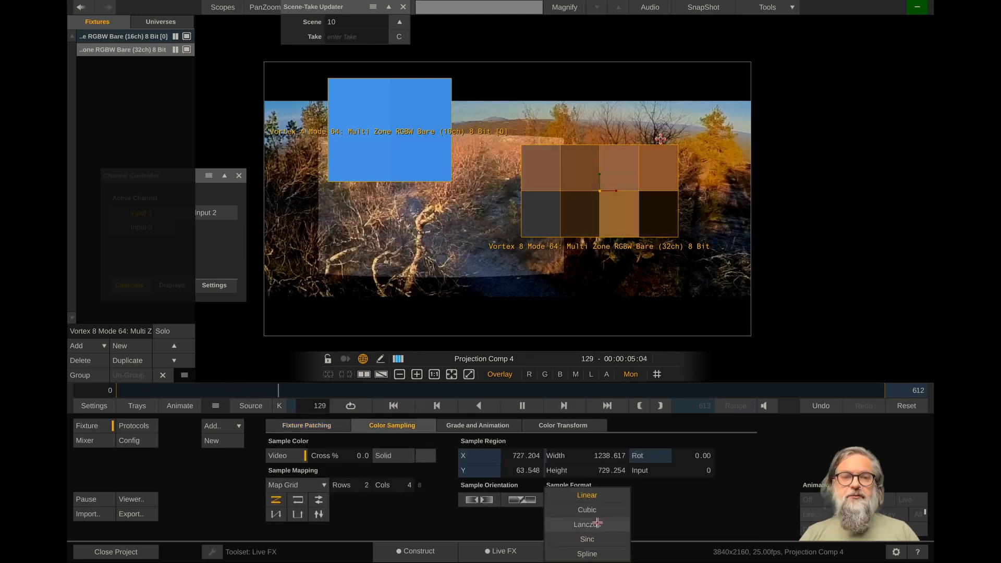
pyautogui.click(598, 522)
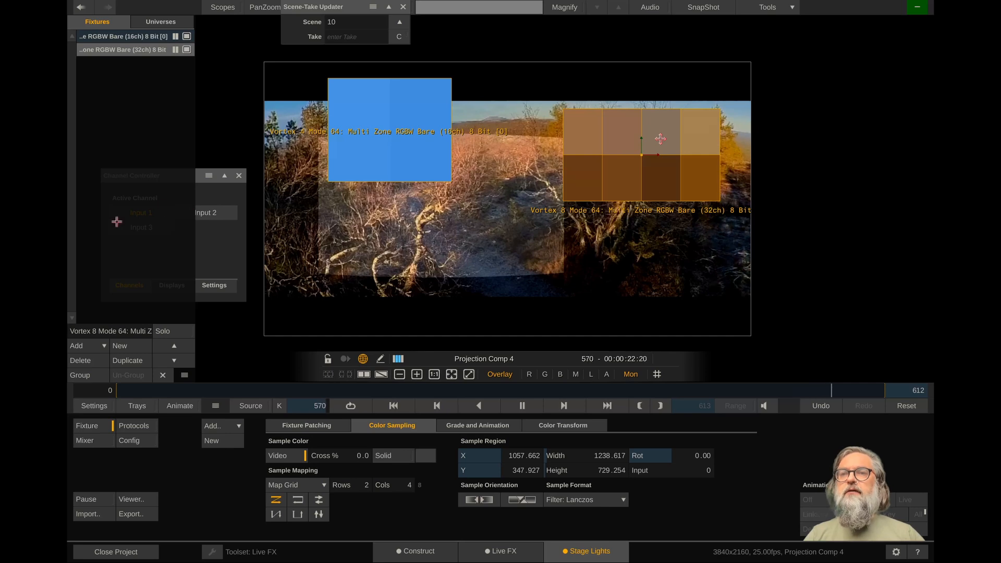
# Make Input 2 the active channel and shift the Vortex 4 fixture's sample region to about X -957, Y 492.
pyautogui.moveTo(68, 243)
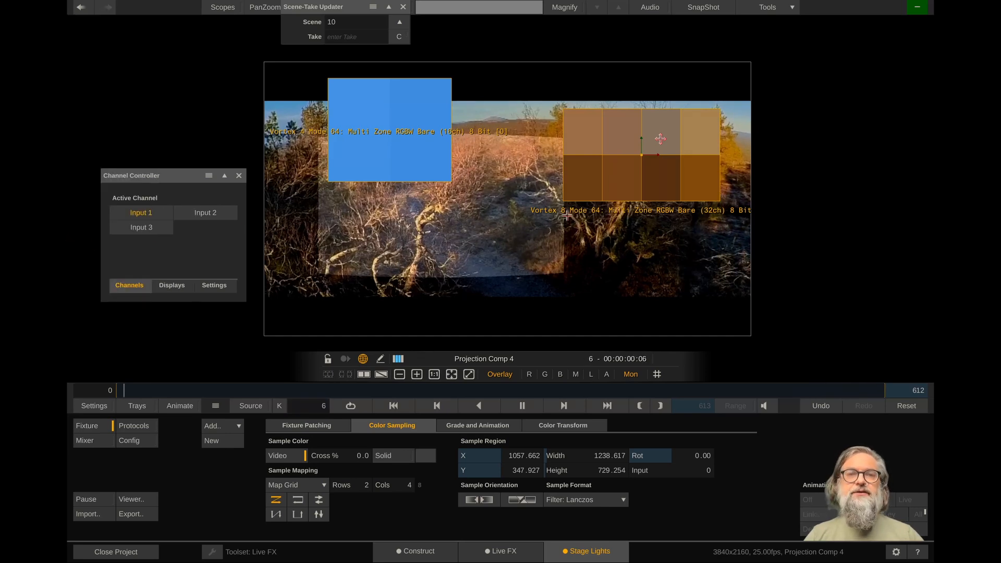
pyautogui.click(204, 213)
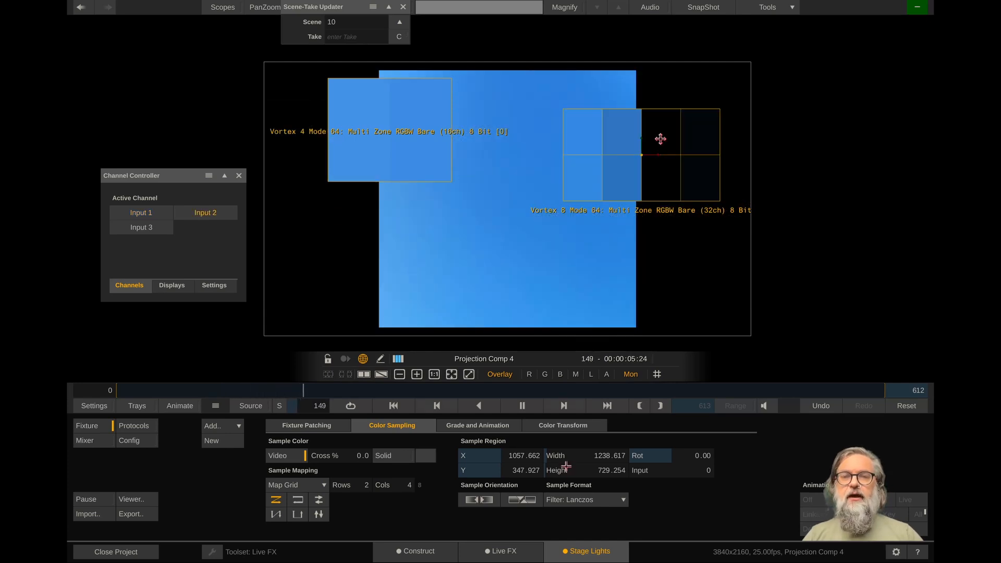
pyautogui.moveTo(69, 424)
pyautogui.moveTo(357, 157); pyautogui.dragTo(353, 164)
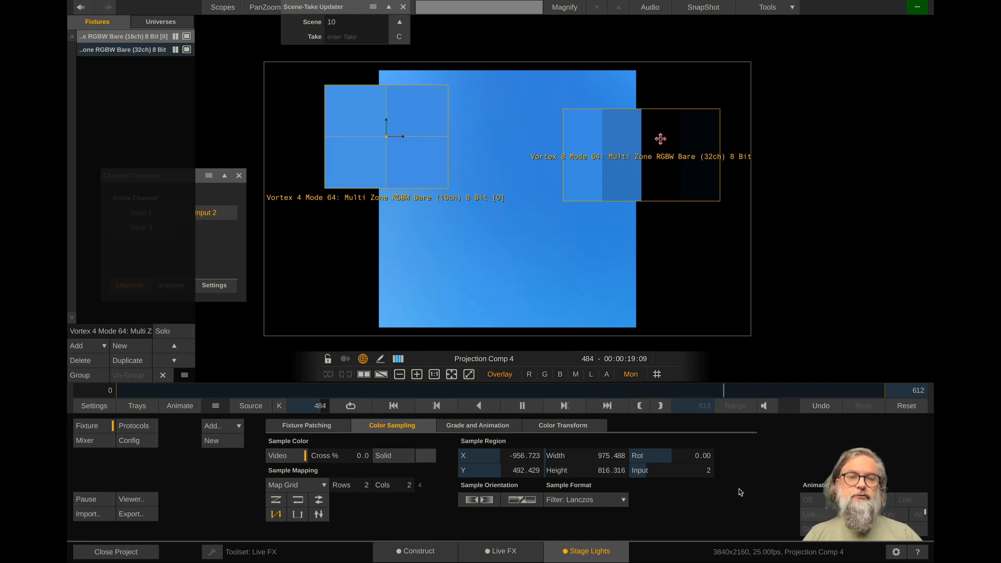
# Try sample inputs 0 and 1 on the Vortex 4 fixture, and return it to input 2.
pyautogui.click(687, 470)
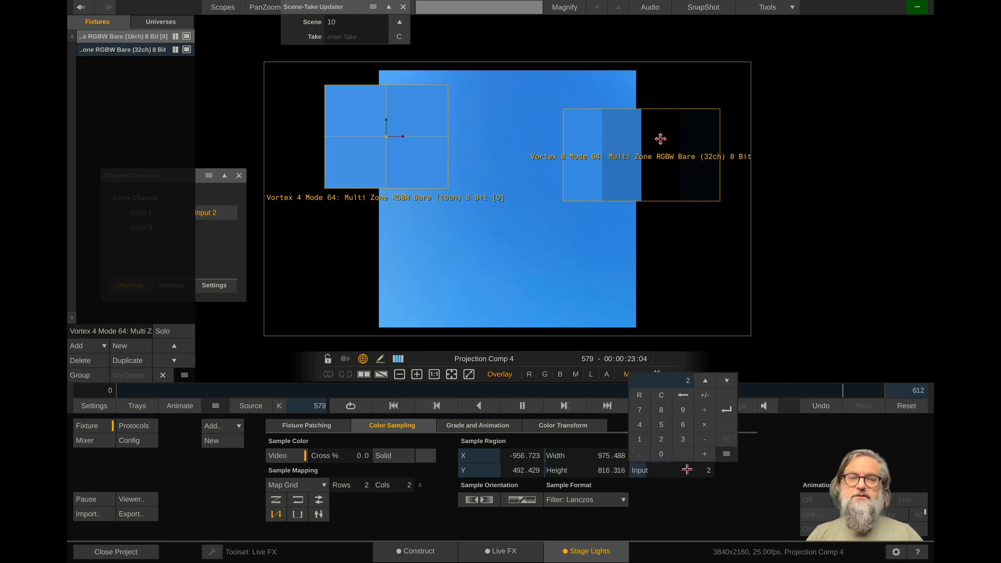
pyautogui.write('0')
pyautogui.press('Return')
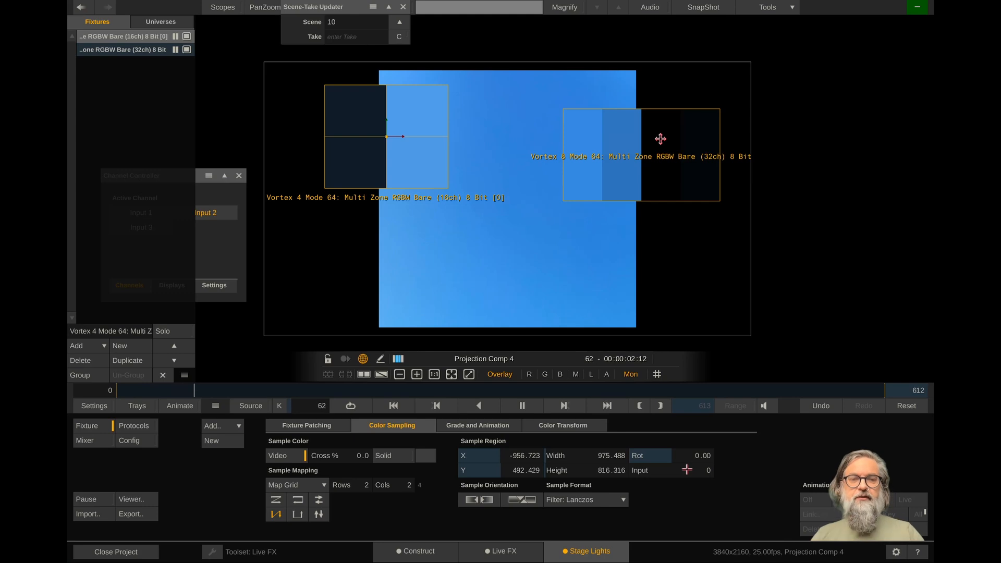
pyautogui.click(688, 470)
pyautogui.write('1')
pyautogui.press('Return')
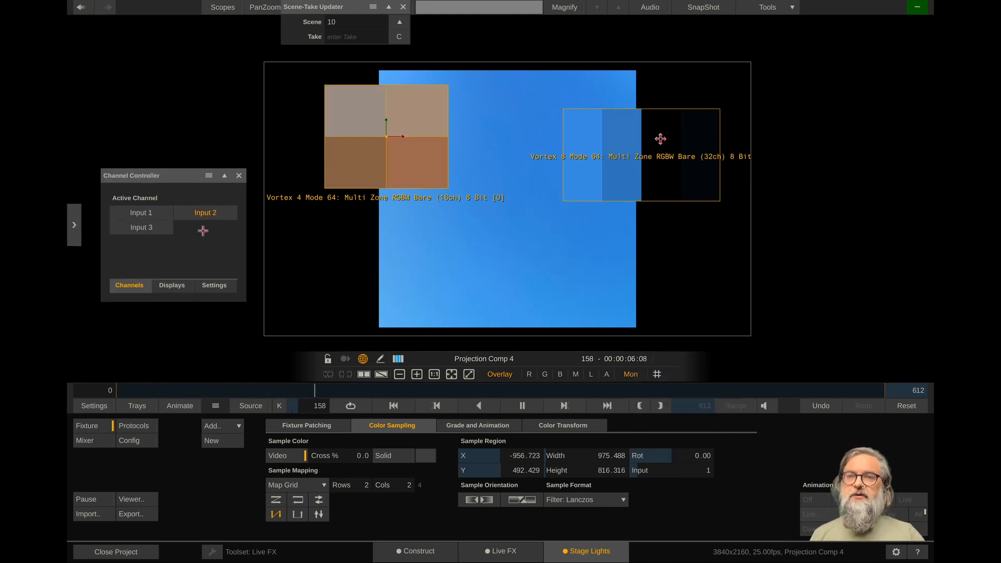
pyautogui.click(684, 469)
pyautogui.write('2')
pyautogui.press('Return')
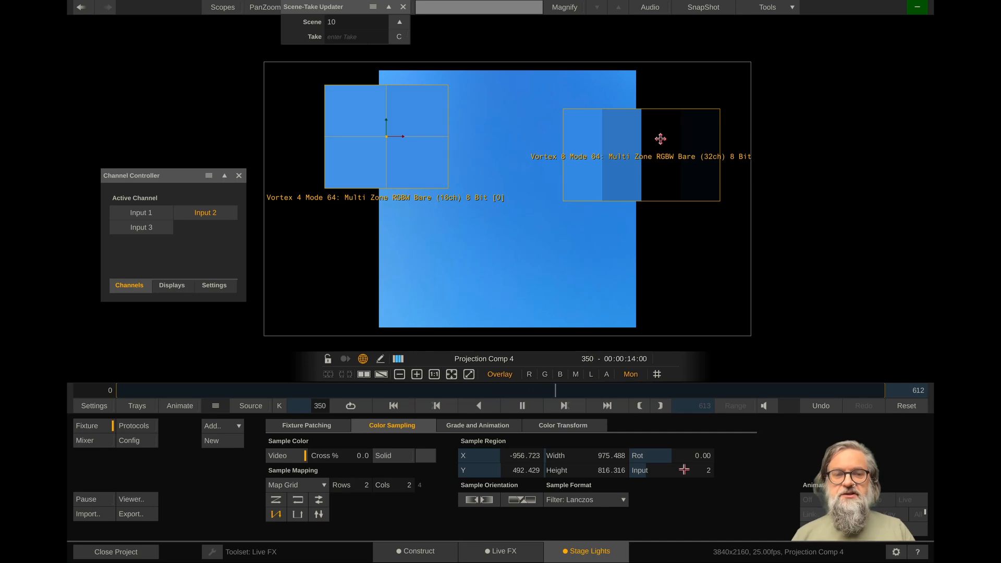
# Set the Vortex 4 fixture's sample input to 0 and move its region to about X -1110, Y 532.
pyautogui.click(685, 469)
pyautogui.press('Return')
pyautogui.moveTo(457, 129); pyautogui.dragTo(390, 134)
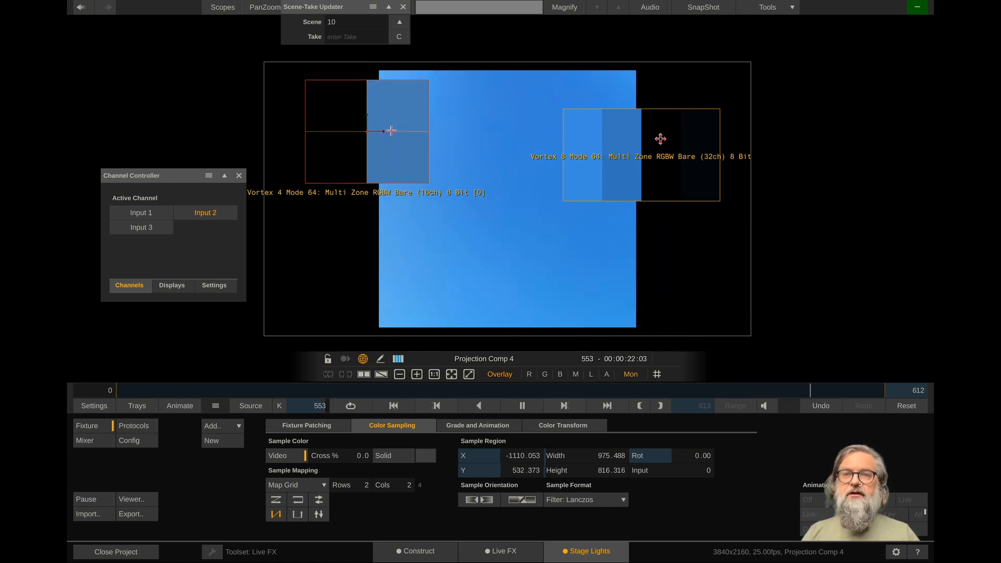
# Set the Vortex 4 fixture's sample input to 2 and move its sample region to about X -1099, Y 509.
pyautogui.click(158, 214)
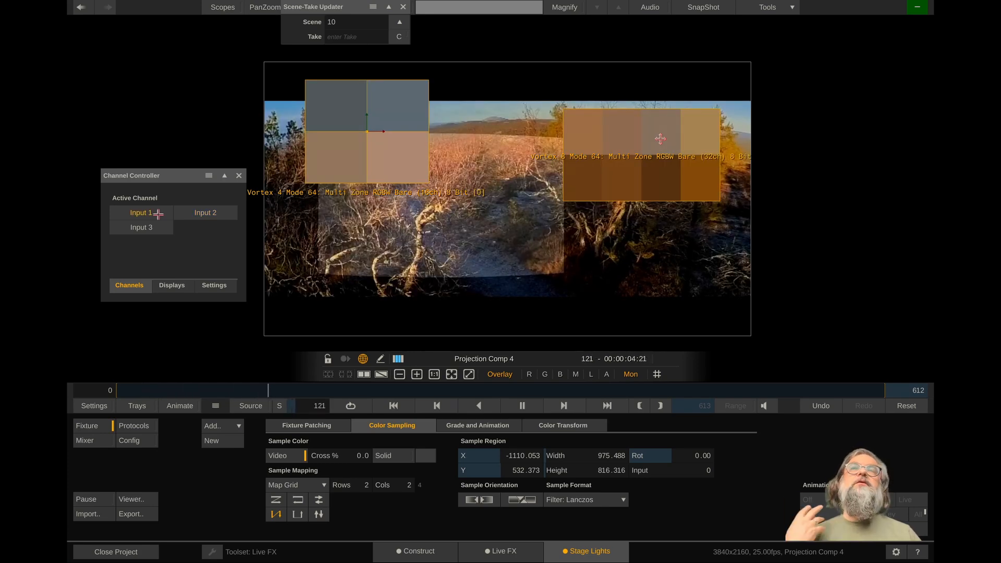
pyautogui.click(206, 213)
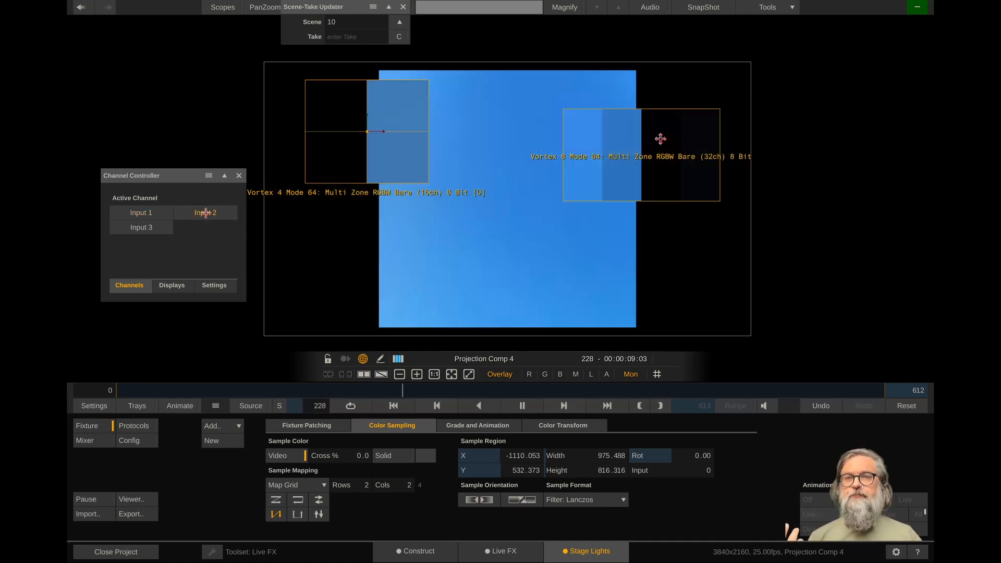
pyautogui.click(652, 470)
pyautogui.write('2')
pyautogui.press('Return')
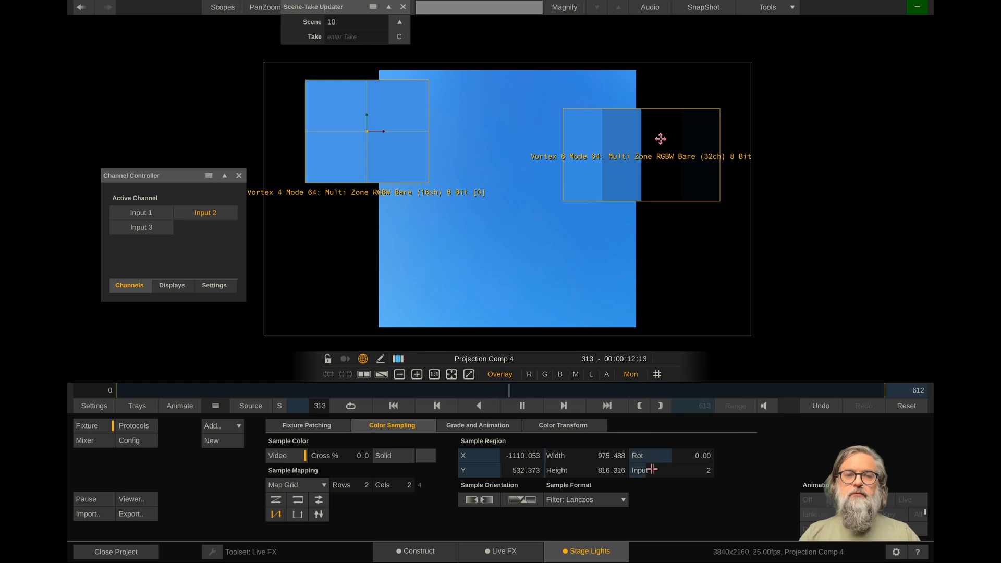
pyautogui.moveTo(409, 173)
pyautogui.mouseDown()
pyautogui.moveTo(341, 170)
pyautogui.moveTo(318, 204)
pyautogui.moveTo(366, 83)
pyautogui.moveTo(751, 104)
pyautogui.moveTo(780, 258)
pyautogui.moveTo(778, 359)
pyautogui.moveTo(301, 350)
pyautogui.moveTo(315, 207)
pyautogui.moveTo(234, 142)
pyautogui.moveTo(418, 176)
pyautogui.mouseUp()
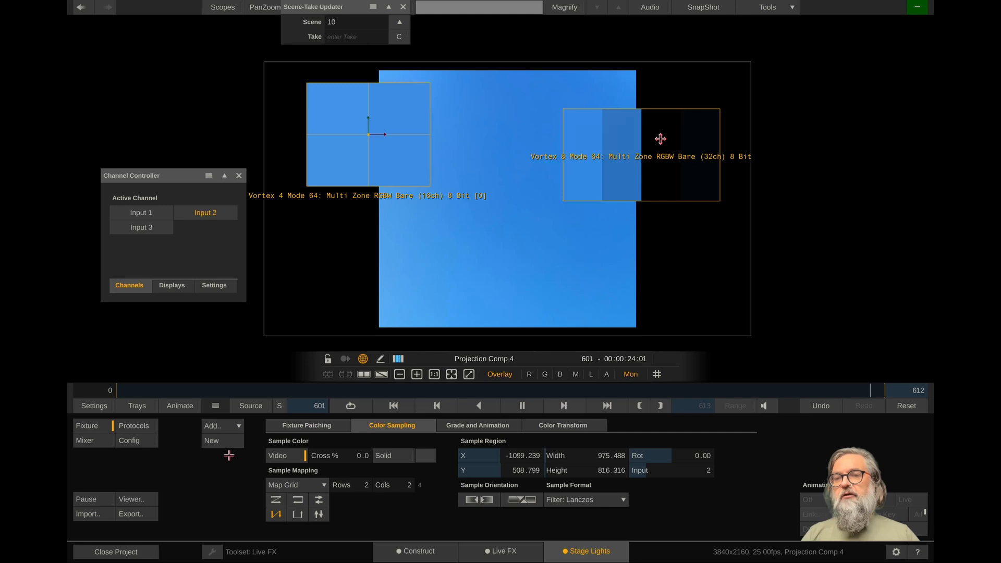
# Scale up the Input 2 spherical projection's framing to fill the frame, and move the Vortex 4 sample region to about X -1245, Y 632.
pyautogui.click(505, 552)
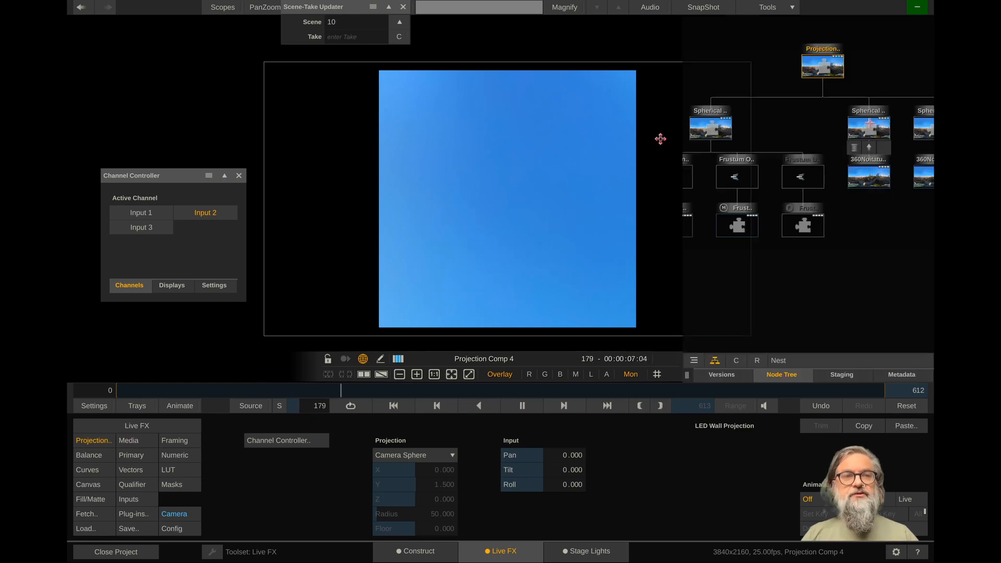
pyautogui.click(869, 126)
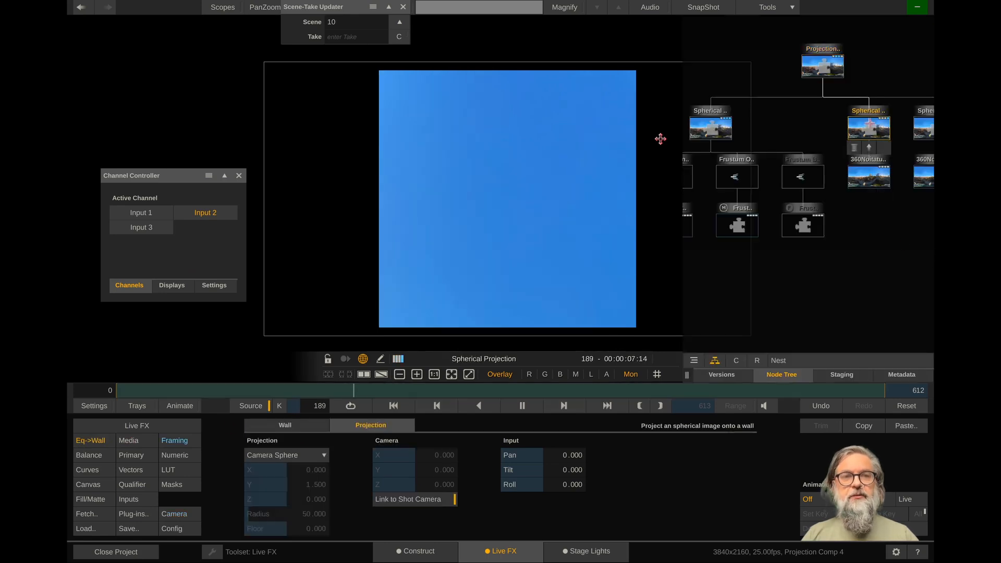
pyautogui.click(175, 442)
pyautogui.moveTo(476, 442); pyautogui.dragTo(641, 448)
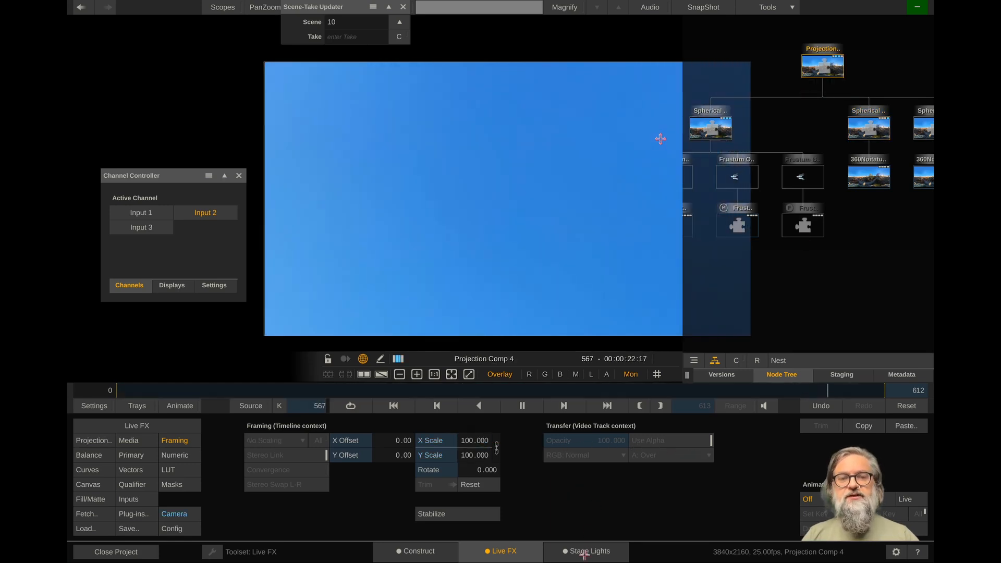
pyautogui.click(585, 554)
pyautogui.moveTo(310, 244); pyautogui.dragTo(311, 134)
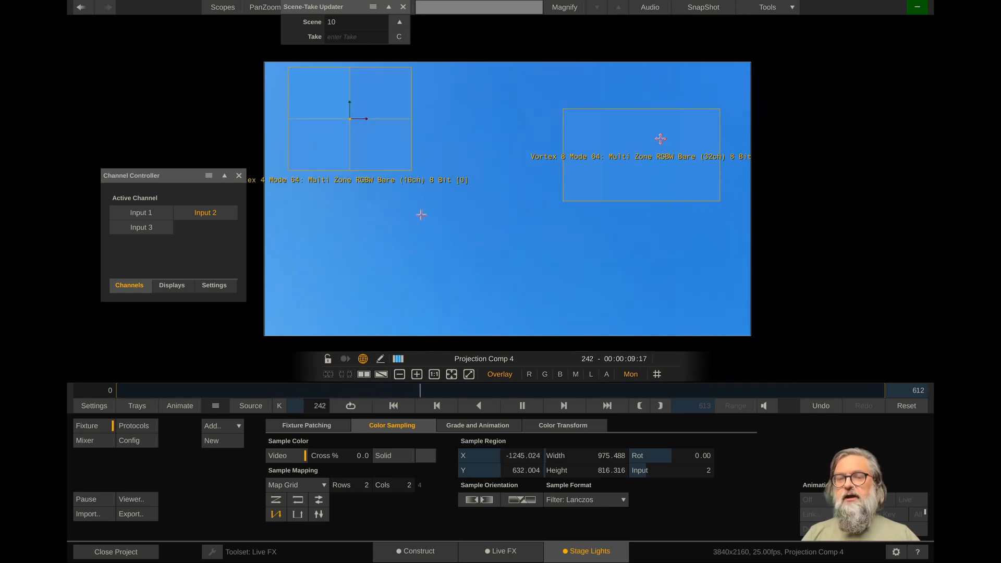
# Make Input 3 the active channel and move the Vortex 8 fixture's sample region to about X 950, Y -487.
pyautogui.click(152, 227)
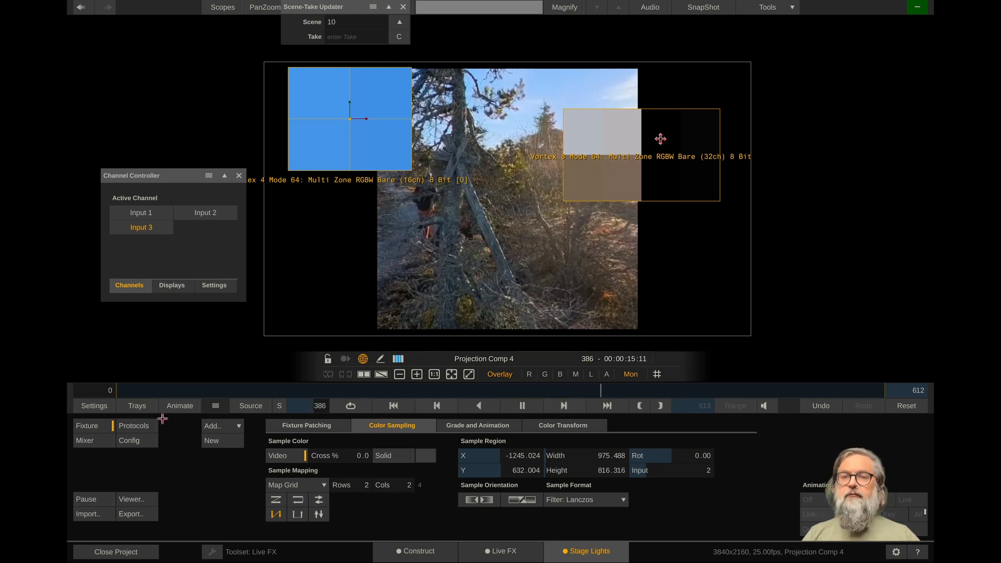
pyautogui.moveTo(70, 224)
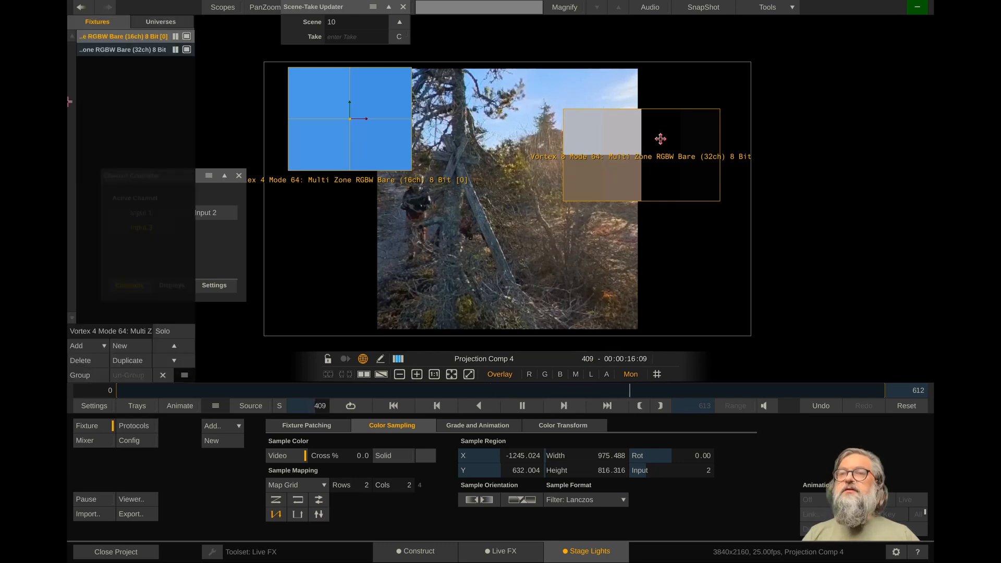
pyautogui.click(133, 49)
pyautogui.moveTo(665, 175); pyautogui.dragTo(655, 278)
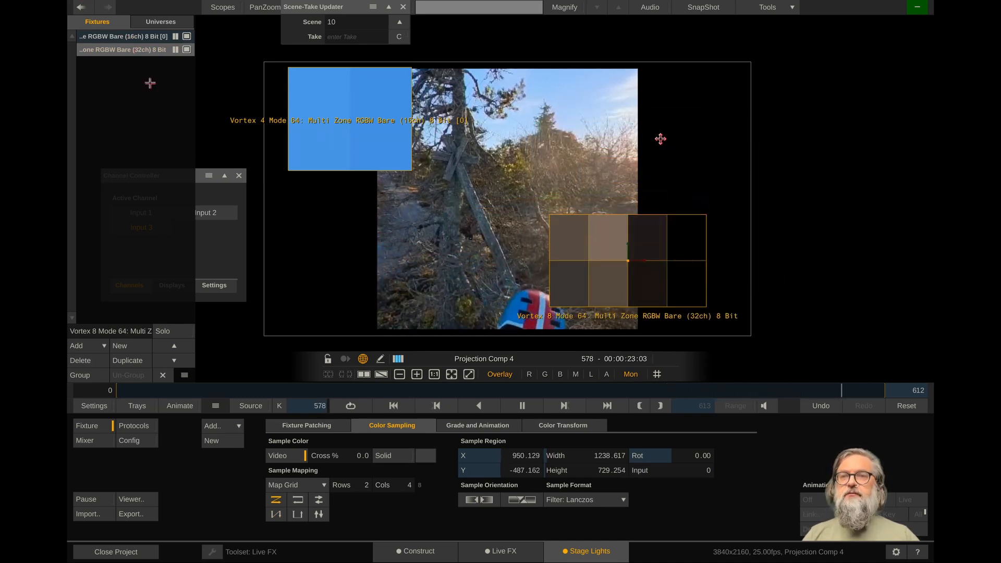
# Set the Vortex 8 fixture's sample input to 3 and move its sample region to about X 946, Y 592.
pyautogui.click(202, 213)
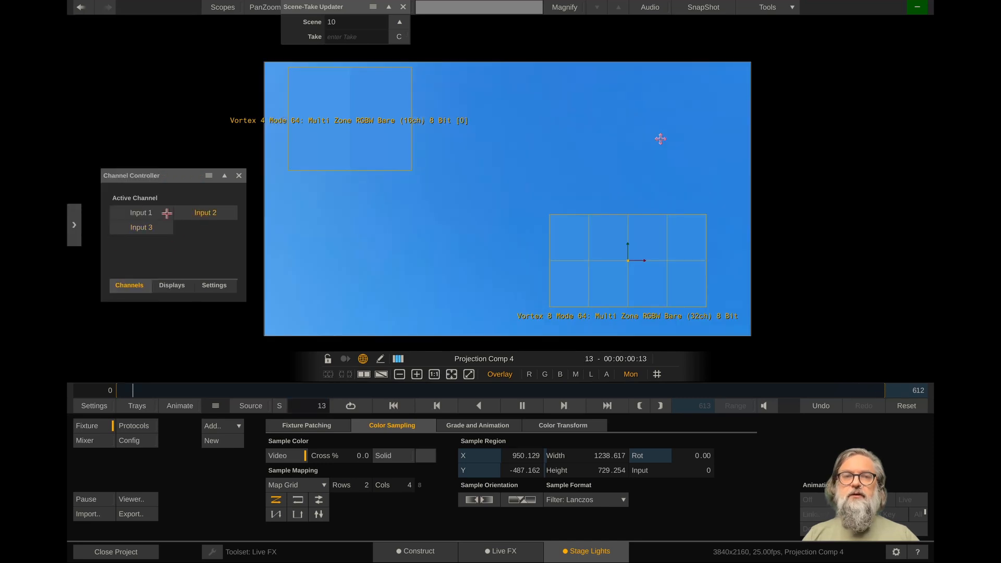
pyautogui.click(151, 211)
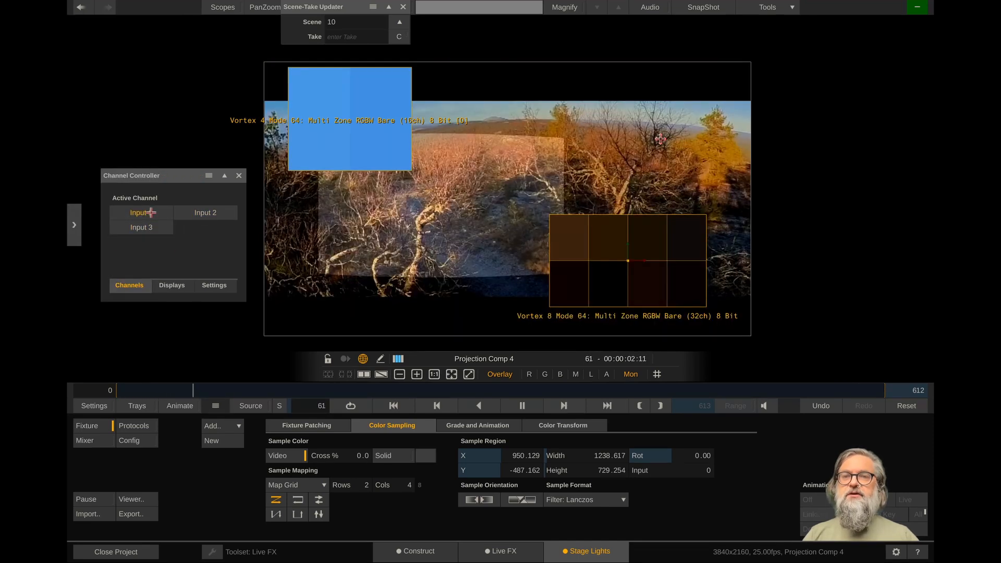
pyautogui.click(155, 229)
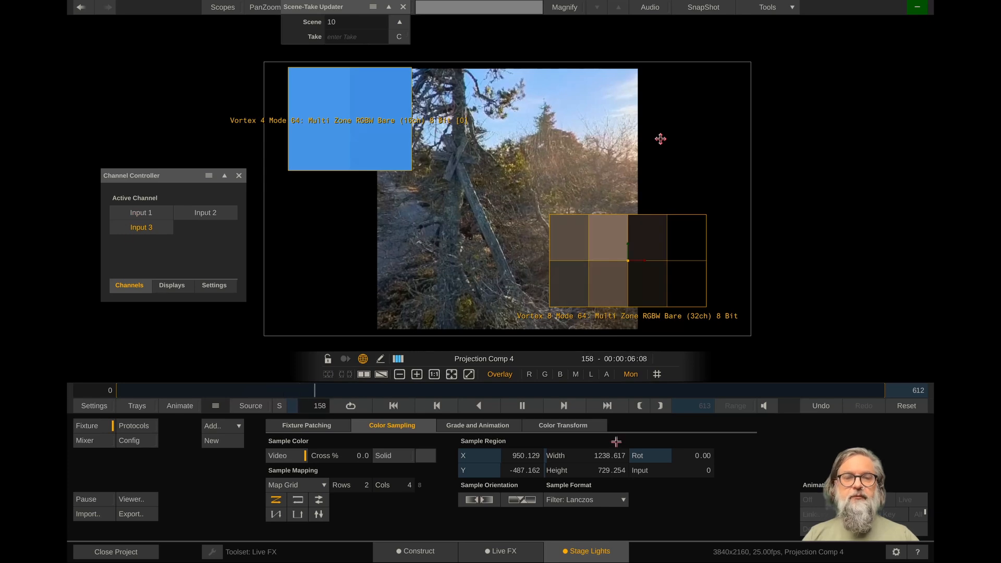
pyautogui.click(671, 470)
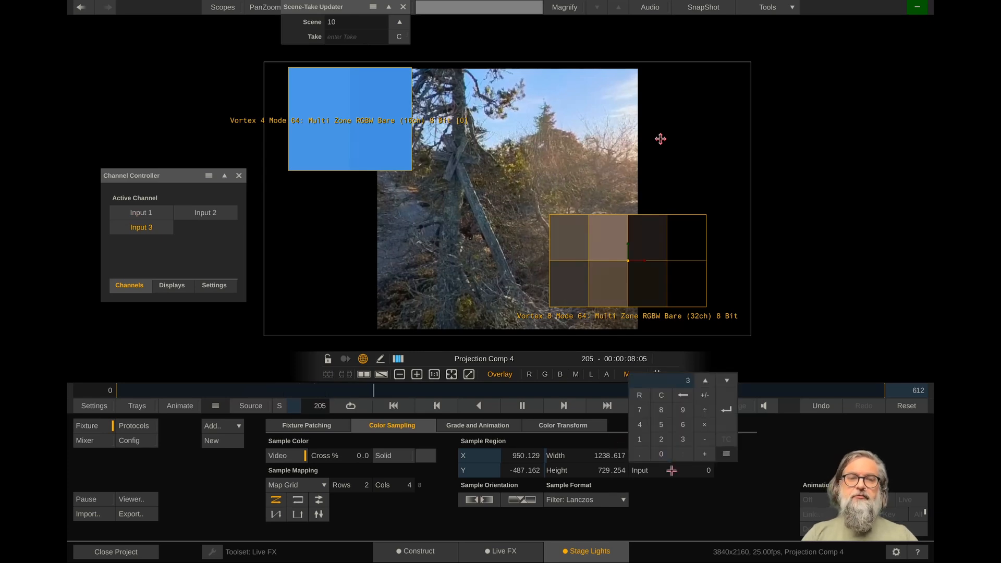
pyautogui.press('Return')
pyautogui.moveTo(689, 283); pyautogui.dragTo(689, 146)
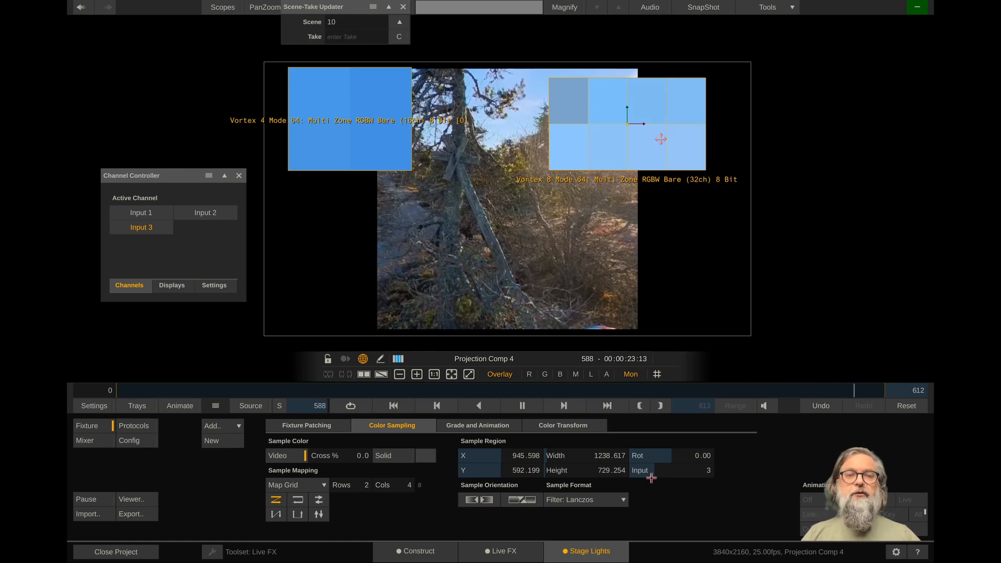
# Scale the Input 3 spherical projection's framing to about 962 and move the Vortex 8 sample region to about X 1104, Y 682.
pyautogui.click(510, 552)
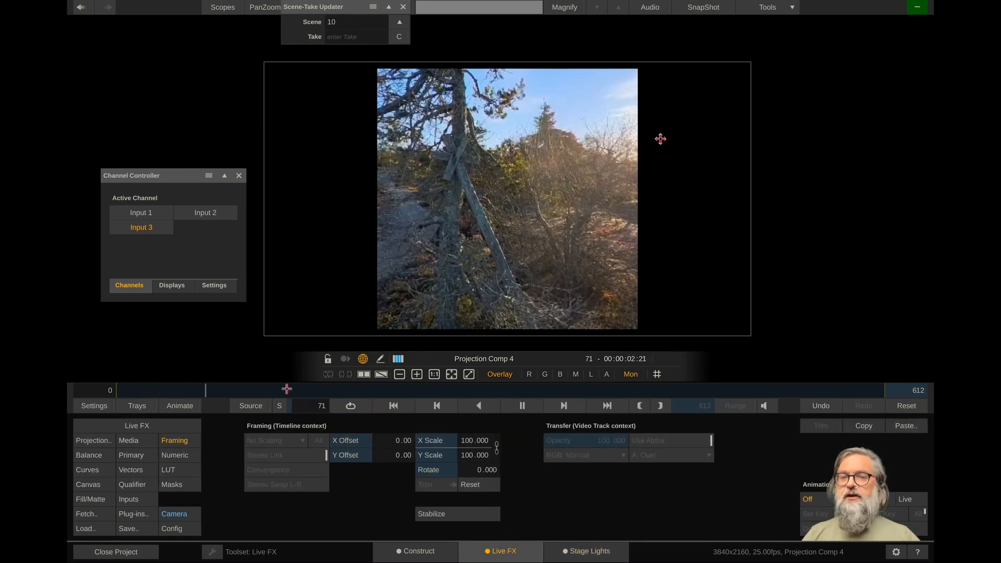
pyautogui.moveTo(932, 337)
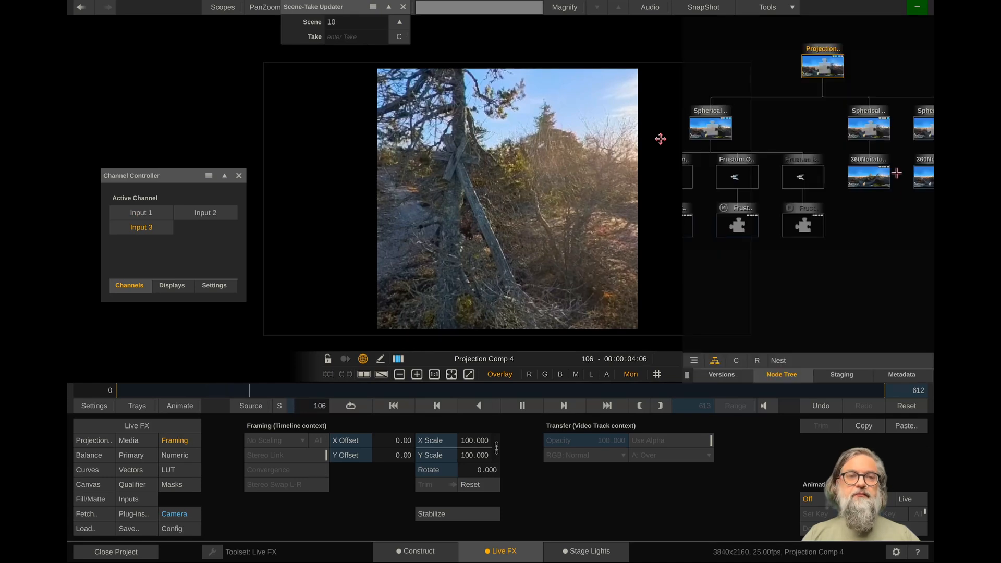
pyautogui.click(924, 126)
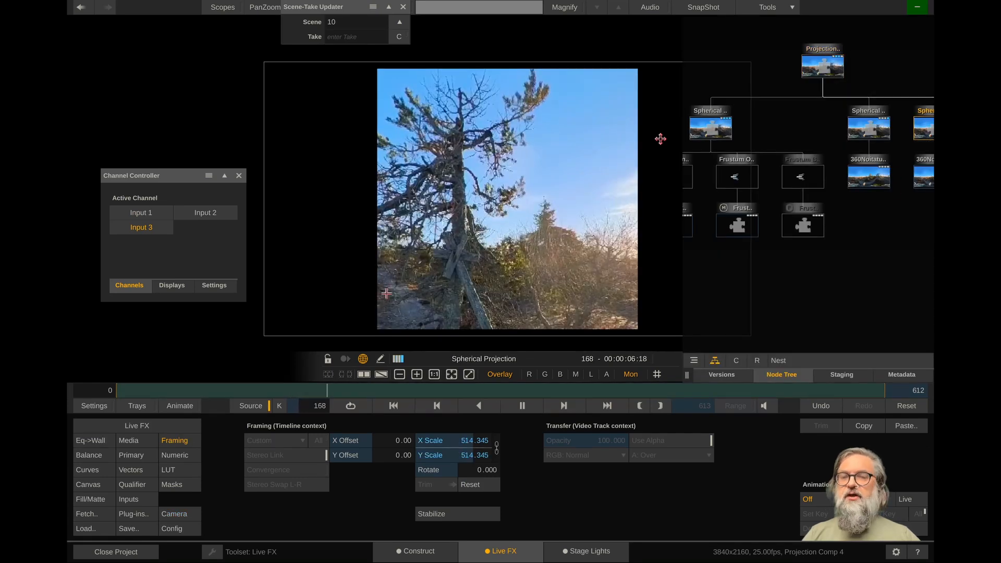
pyautogui.moveTo(481, 443); pyautogui.dragTo(699, 447)
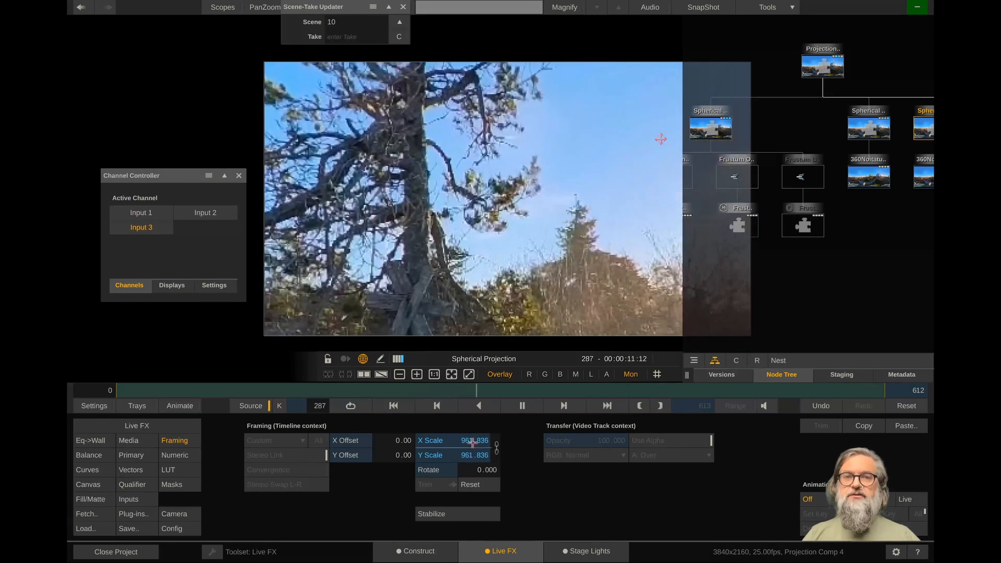
pyautogui.click(580, 550)
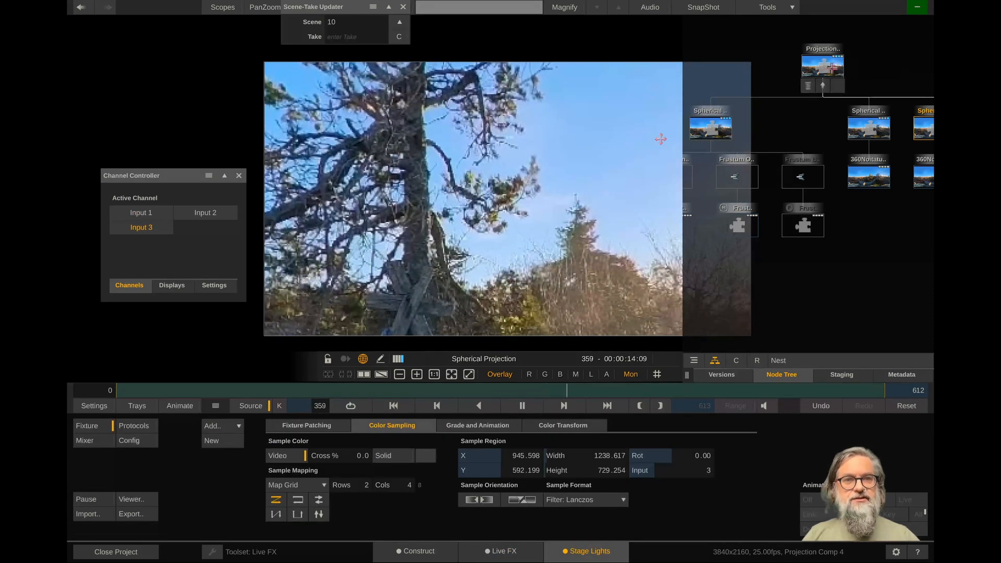
pyautogui.click(832, 67)
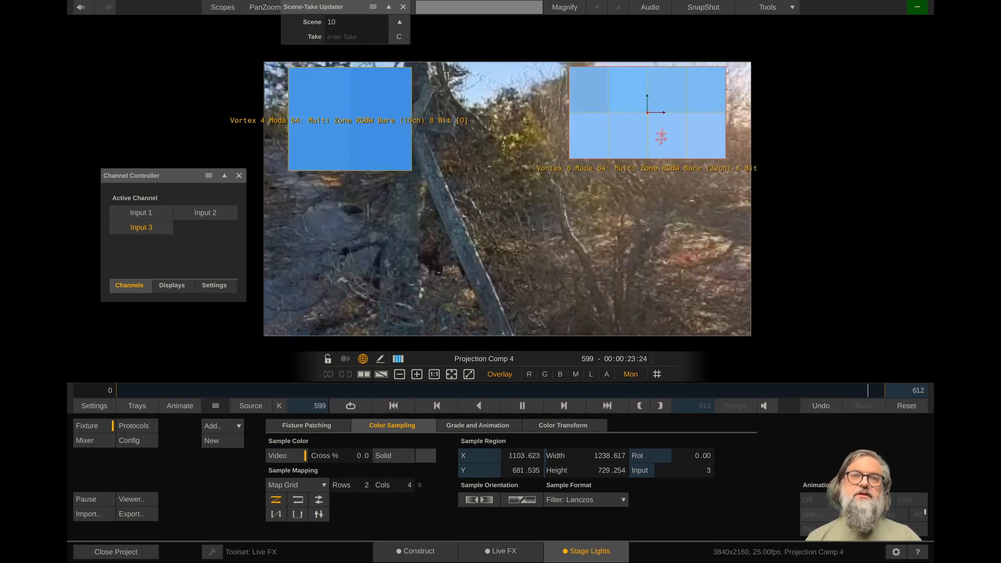
# Compare the composition's image with the Input 3 spherical projection node and check that node's camera, wall and projection settings.
pyautogui.click(516, 553)
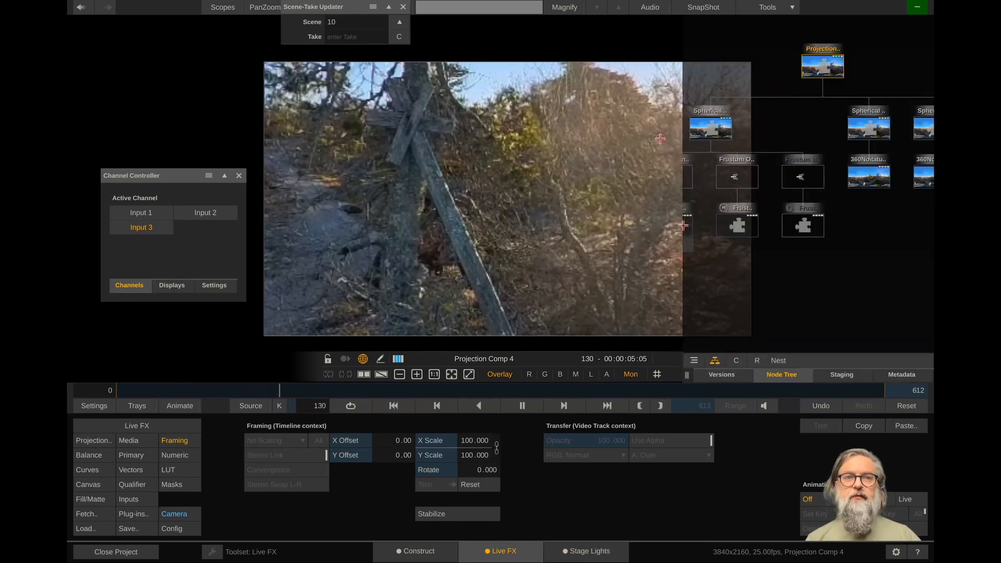
pyautogui.click(930, 128)
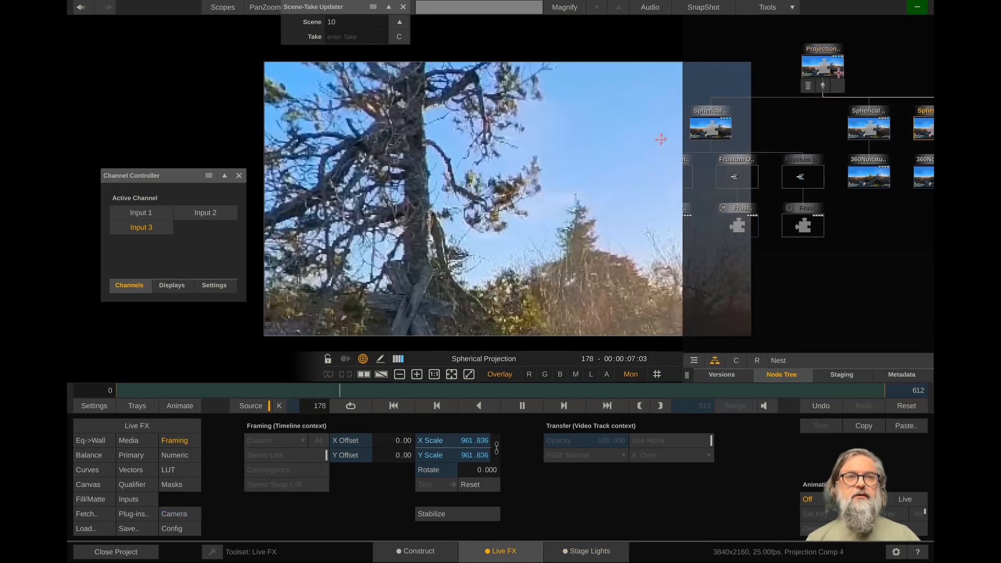
pyautogui.click(830, 69)
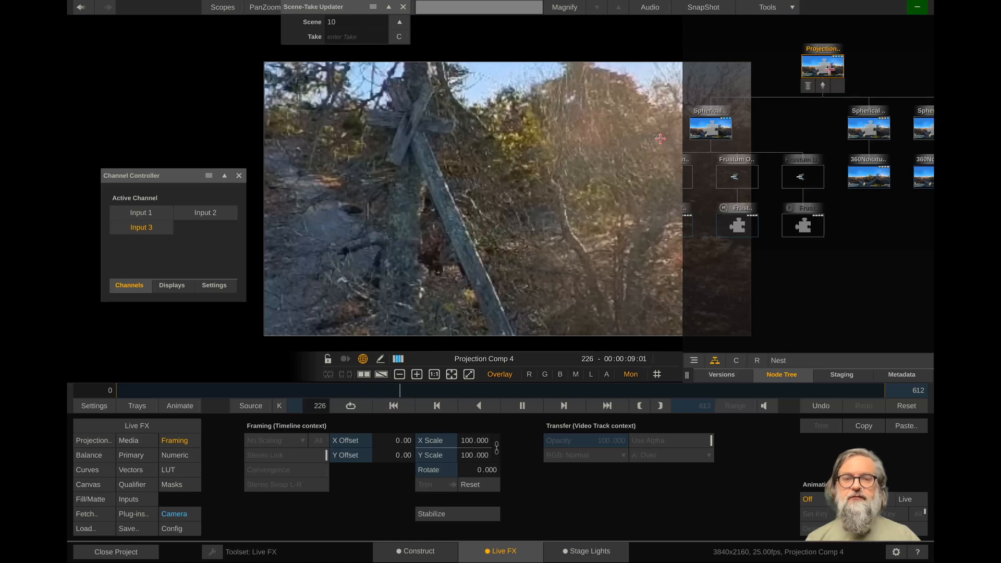
pyautogui.click(924, 129)
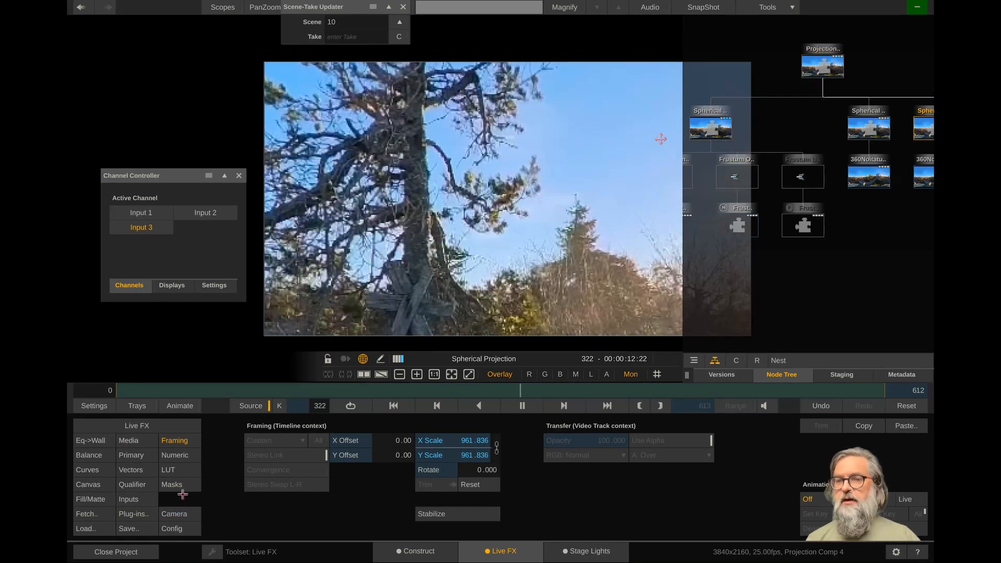
pyautogui.click(176, 515)
pyautogui.click(94, 440)
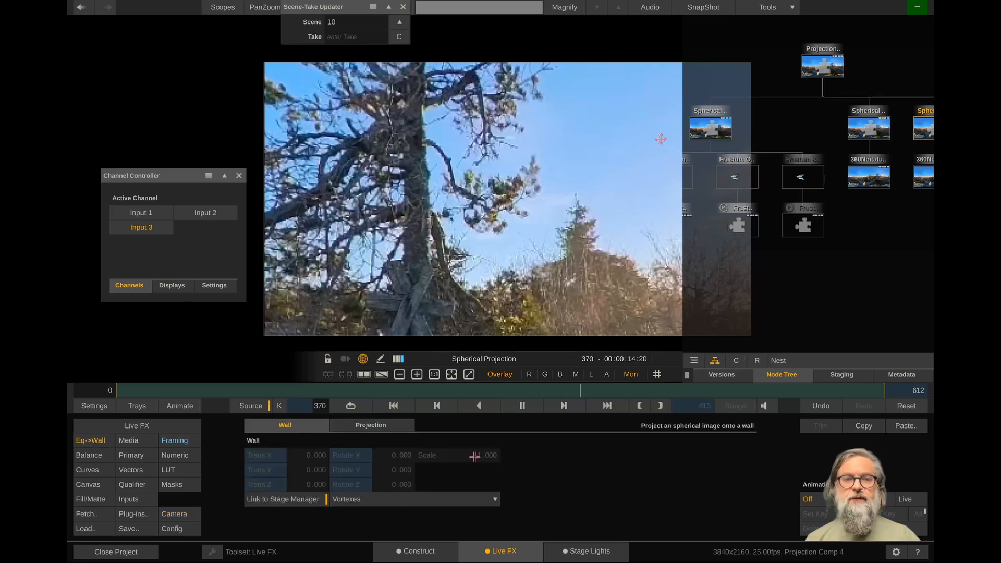
pyautogui.click(365, 425)
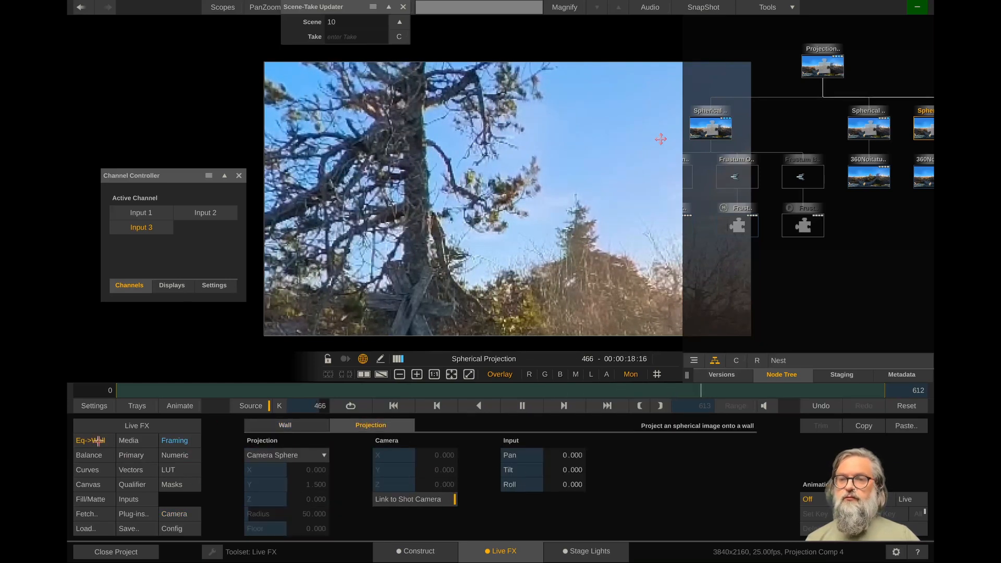
# Reset the composition camera's tracker offset Y position to 0 and compare its image with the Input 3 spherical projection.
pyautogui.click(184, 514)
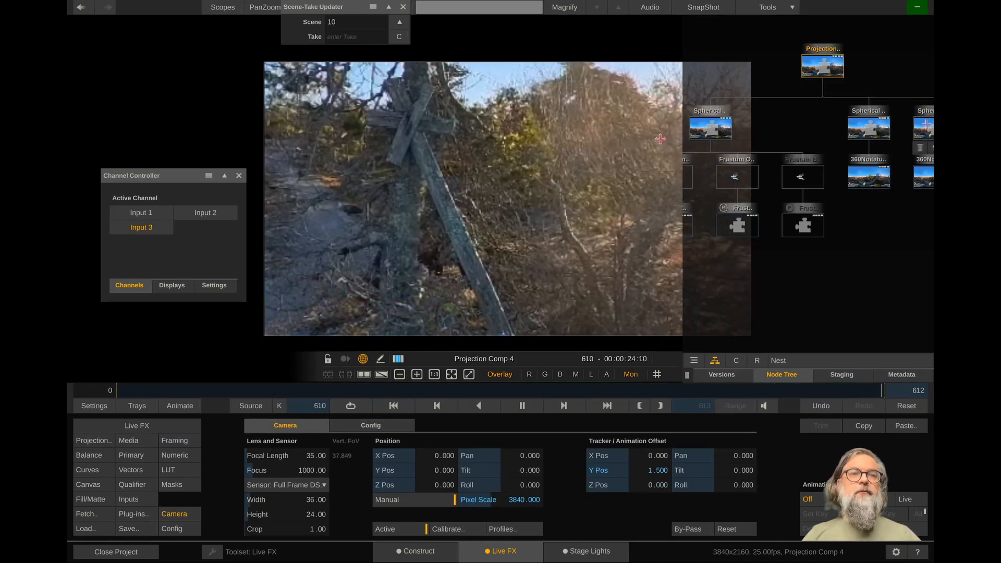
pyautogui.moveTo(650, 471)
pyautogui.mouseDown()
pyautogui.moveTo(611, 469)
pyautogui.moveTo(650, 472)
pyautogui.mouseUp()
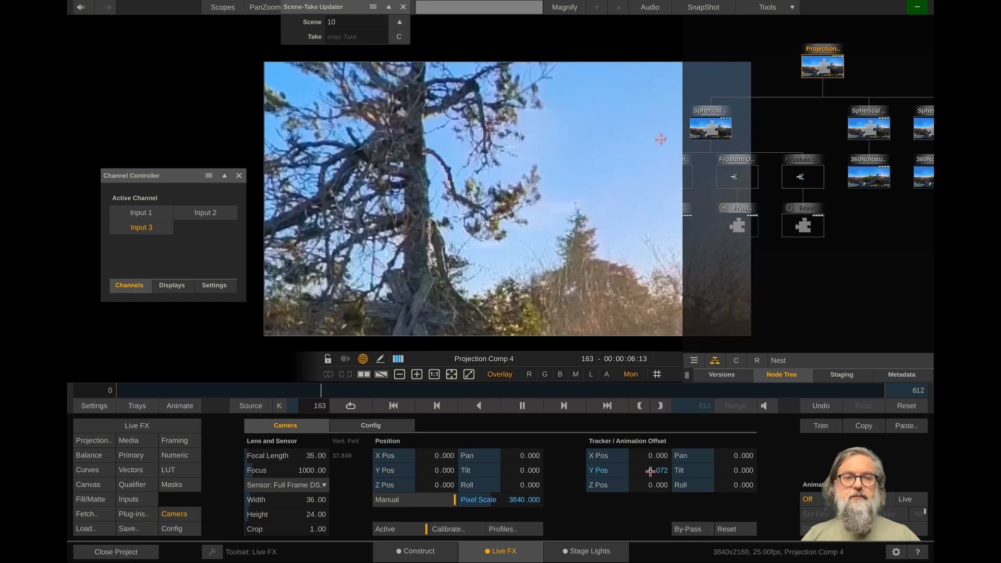
pyautogui.click(610, 476)
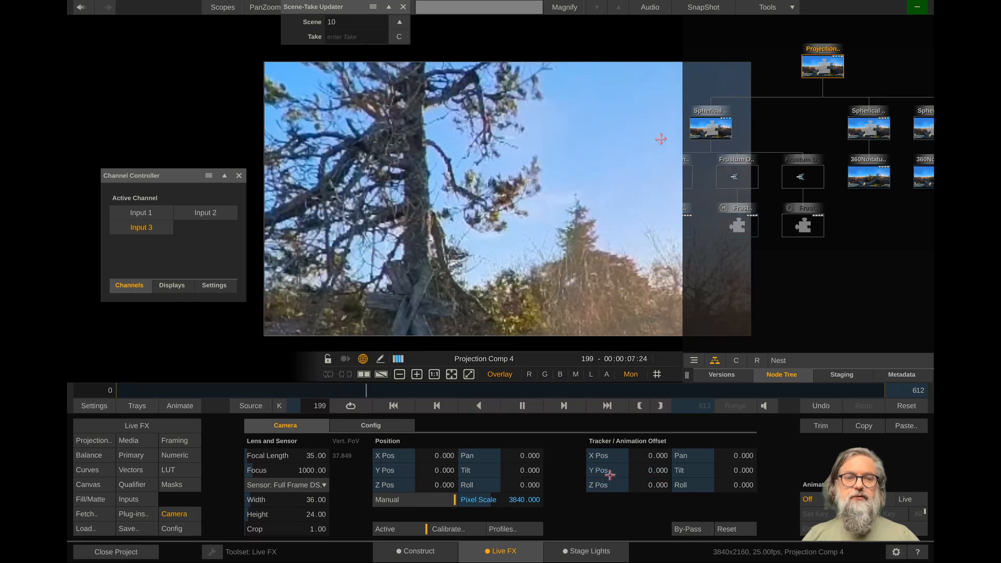
pyautogui.click(924, 123)
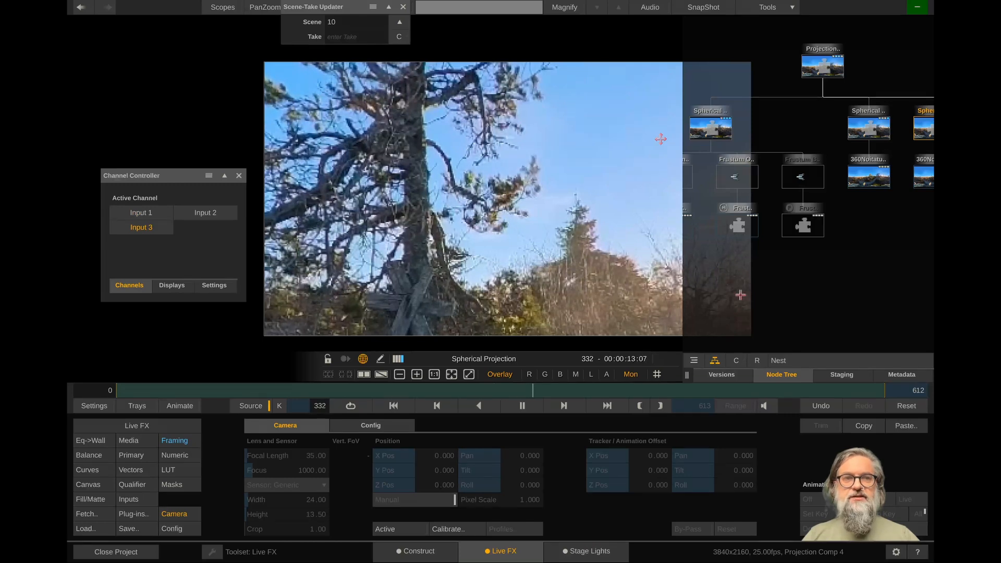
pyautogui.click(814, 79)
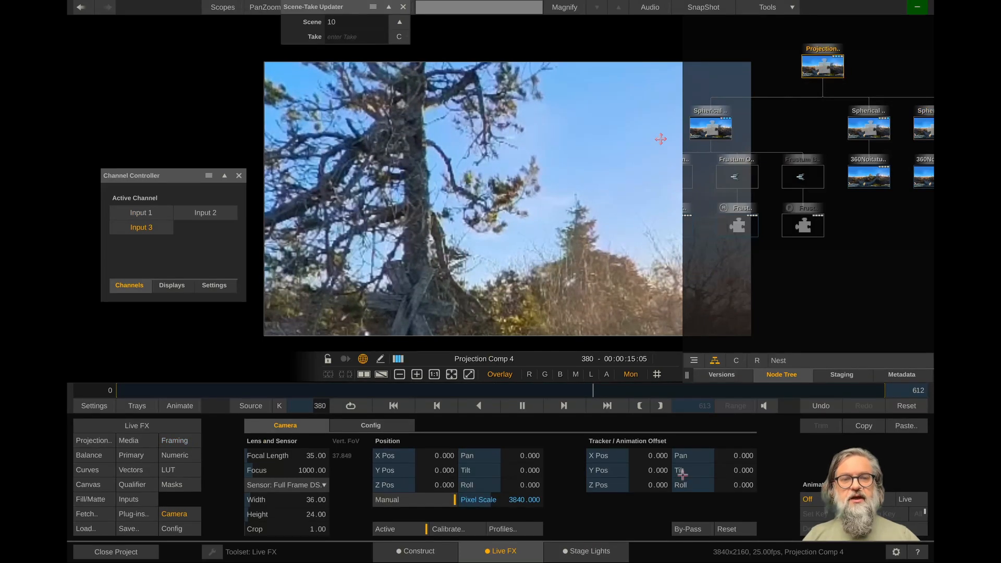
# Shrink the Vortex 8 sample region and move both the Vortex 8 and Vortex 4 regions nearer the middle of the frame.
pyautogui.click(589, 551)
pyautogui.moveTo(661, 138); pyautogui.dragTo(449, 238)
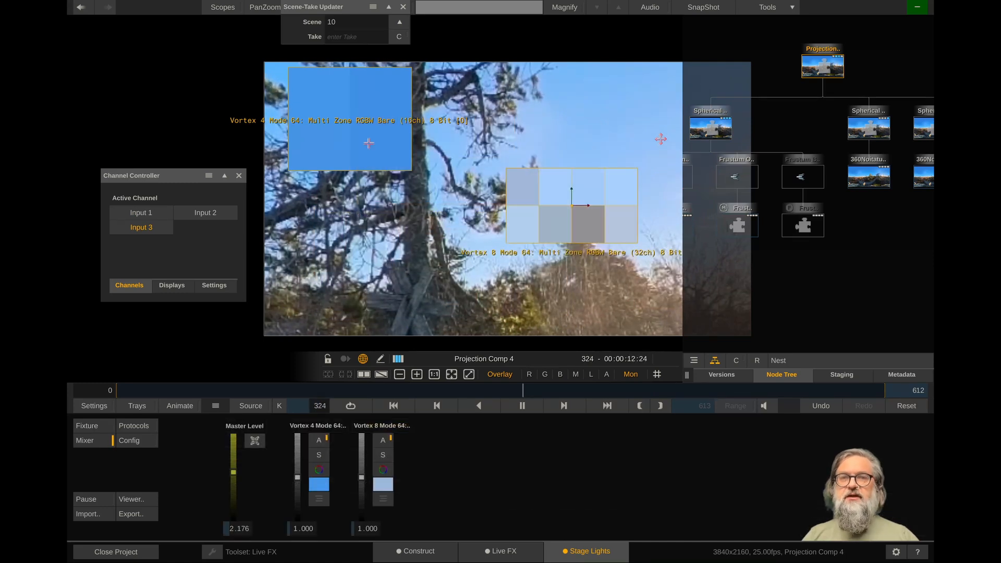
pyautogui.moveTo(368, 143); pyautogui.dragTo(412, 236)
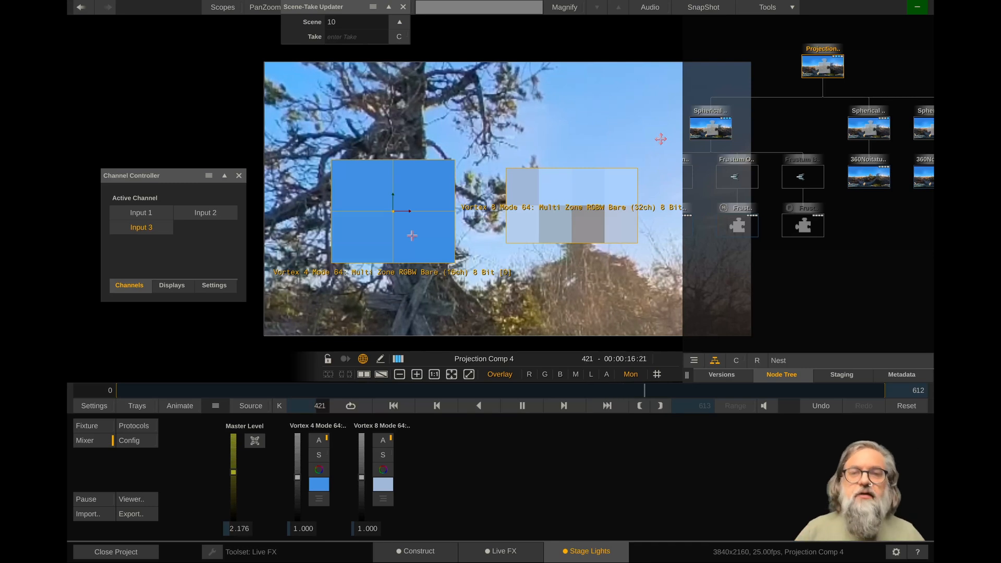
# Move the Vortex 4 and Vortex 8 sample regions up and to the right so they sample more of the tree's upper part and sky.
pyautogui.moveTo(426, 230); pyautogui.dragTo(466, 155)
pyautogui.moveTo(586, 189); pyautogui.dragTo(612, 168)
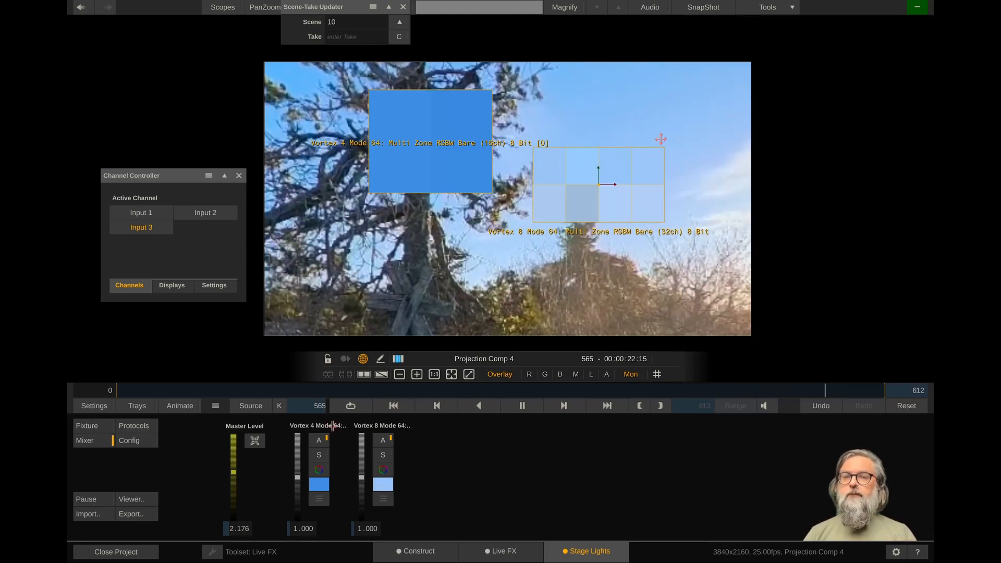
# Lower the mixer levels to 0.996 for Vortex 4 and 0.870 for Vortex 8, then check Vortex 8's patching, sampling and grading settings.
pyautogui.moveTo(297, 476)
pyautogui.mouseDown()
pyautogui.moveTo(298, 460)
pyautogui.moveTo(297, 478)
pyautogui.mouseUp()
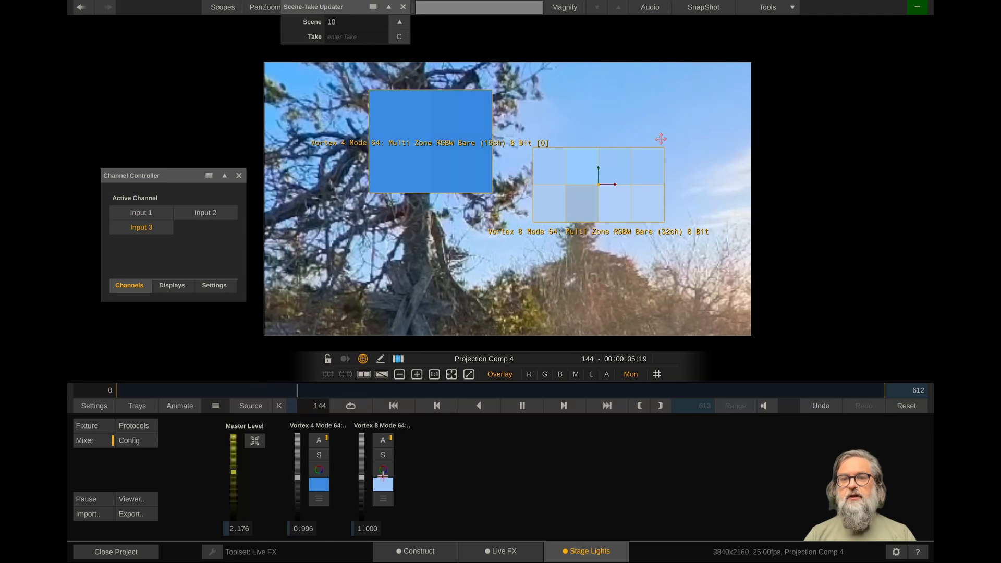
pyautogui.moveTo(363, 479)
pyautogui.mouseDown()
pyautogui.moveTo(362, 446)
pyautogui.moveTo(359, 482)
pyautogui.mouseUp()
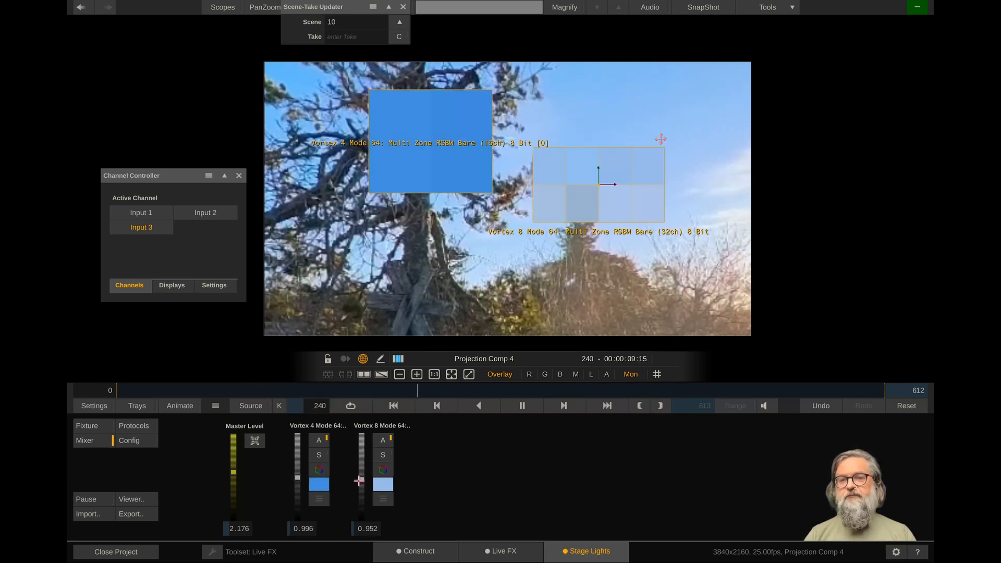
pyautogui.click(92, 428)
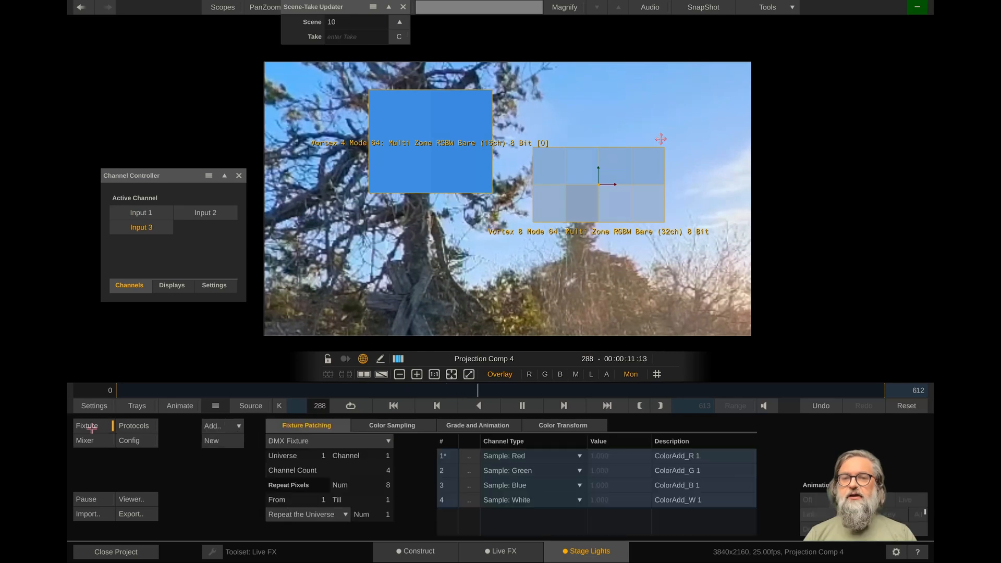
pyautogui.click(384, 426)
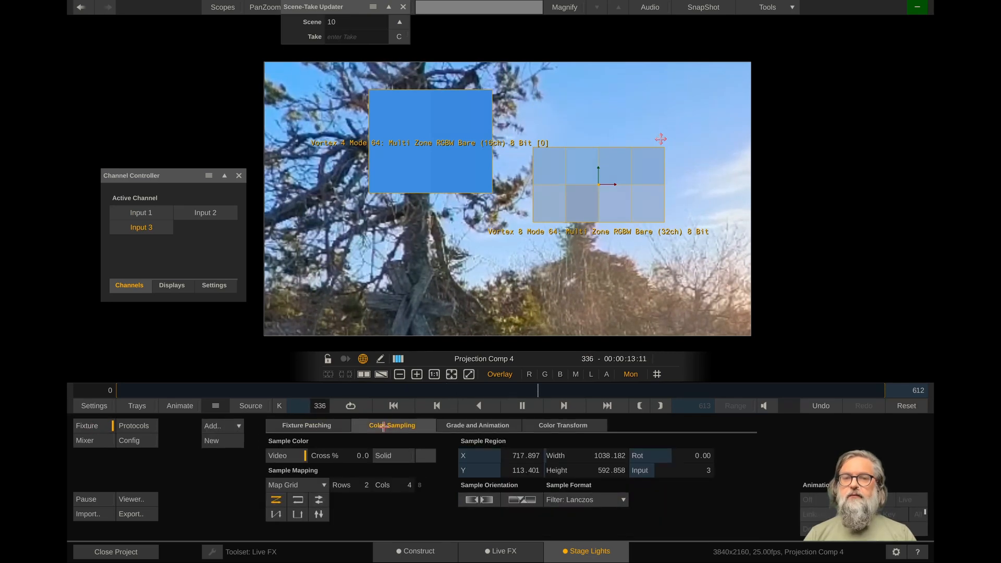
pyautogui.click(448, 426)
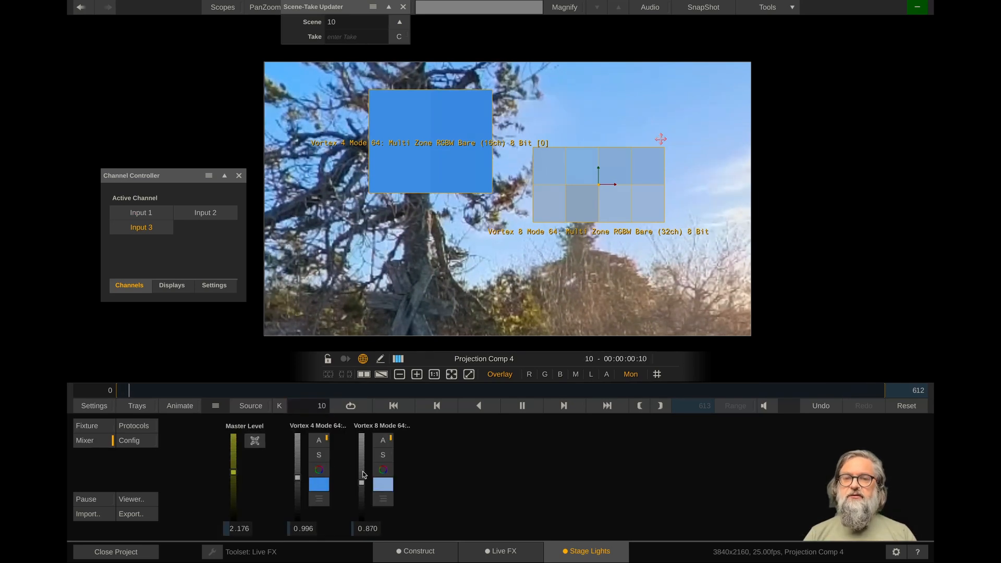
# Raise the mixer levels to 3.851 for Vortex 8 and 4.499 for Vortex 4.
pyautogui.moveTo(362, 483); pyautogui.dragTo(361, 464)
pyautogui.moveTo(298, 478); pyautogui.dragTo(299, 463)
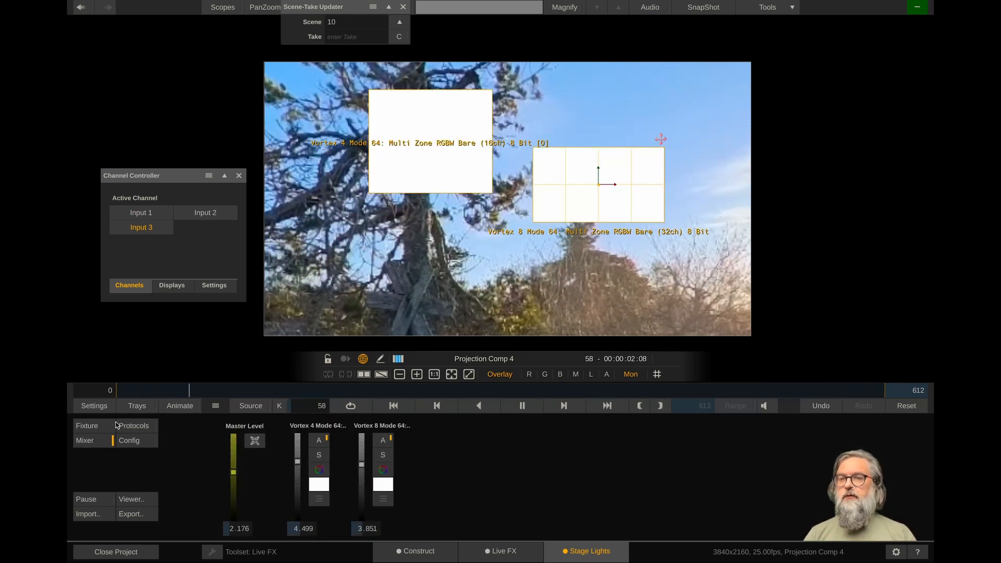
# Reset the Vortex 8 fixture's master gain to 1.000 in its grade settings, then fine-tune it to about 0.995.
pyautogui.click(94, 426)
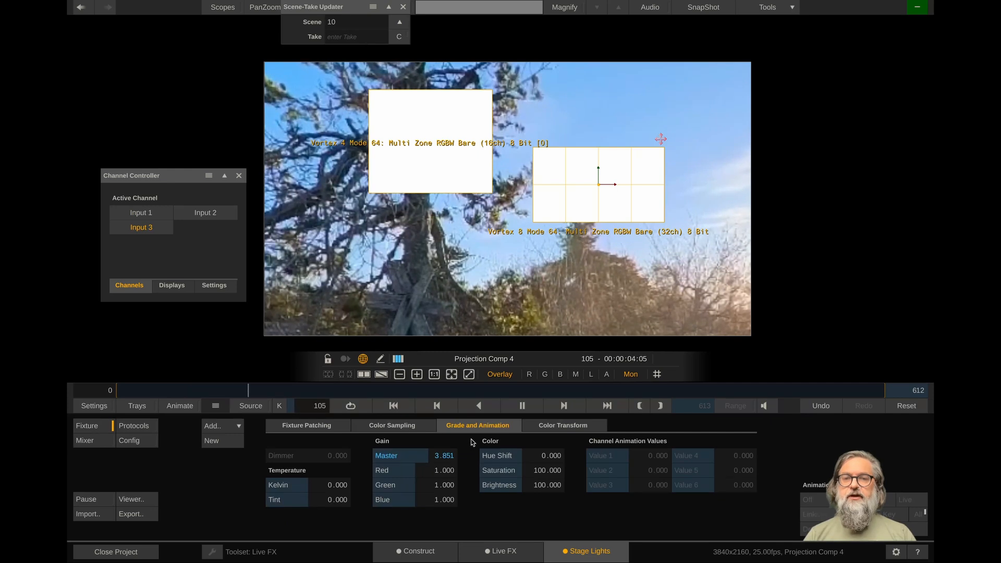
pyautogui.click(415, 456)
pyautogui.click(409, 456)
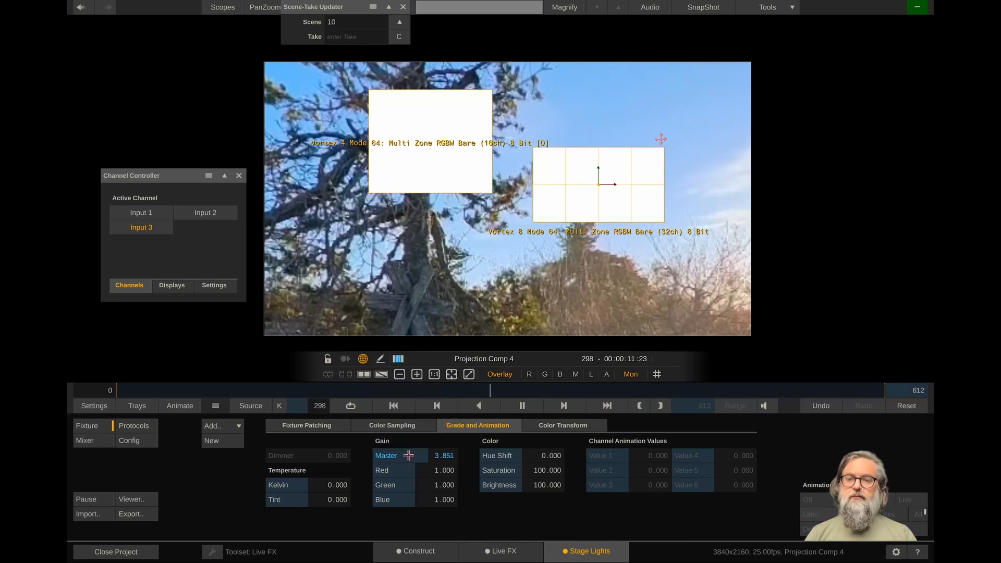
pyautogui.press('BackSpace')
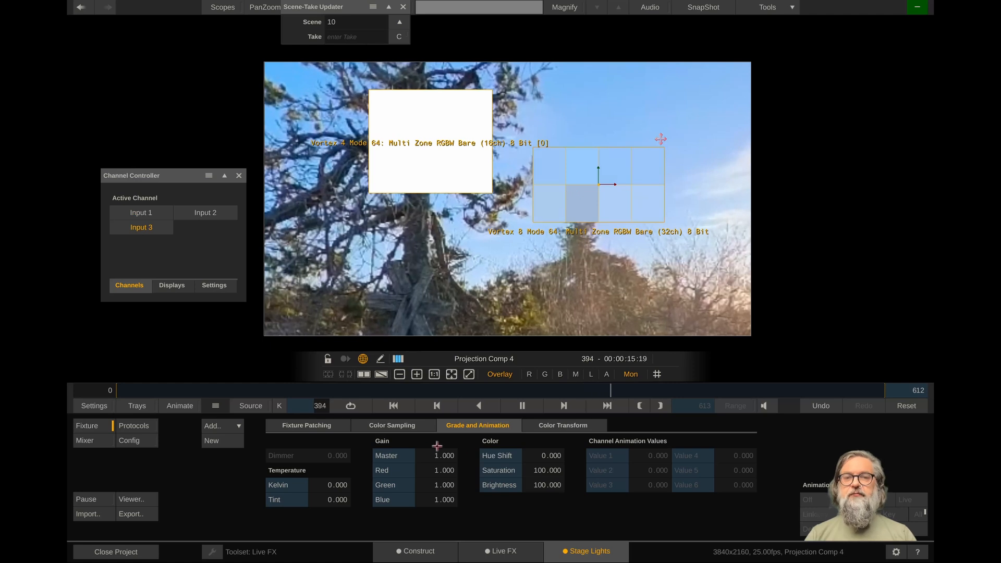
pyautogui.moveTo(414, 455)
pyautogui.mouseDown()
pyautogui.moveTo(343, 456)
pyautogui.moveTo(414, 461)
pyautogui.mouseUp()
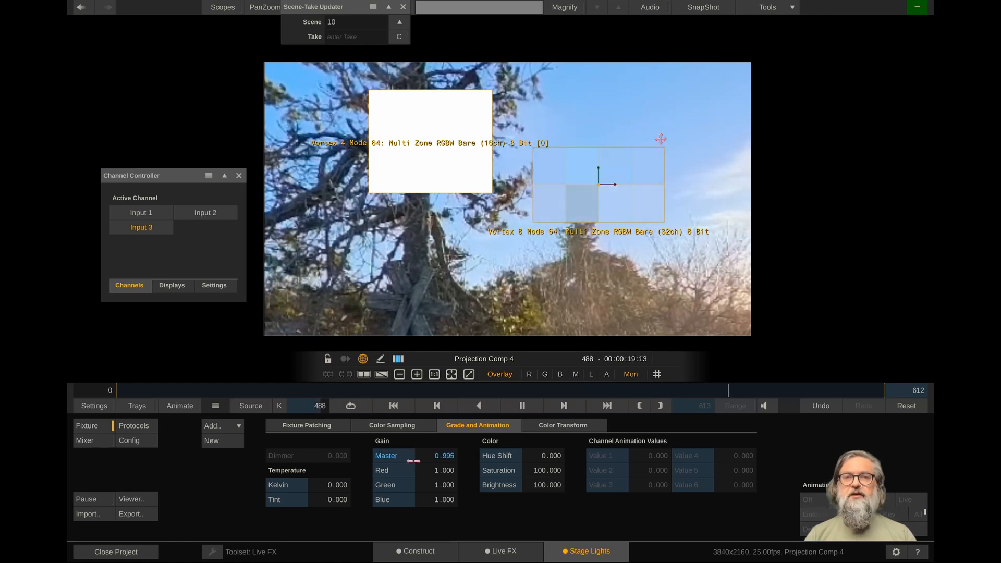
# Bring the Vortex 4 fixture's master gain down in its grade settings and fine-tune its mixer level to about 0.957.
pyautogui.click(81, 441)
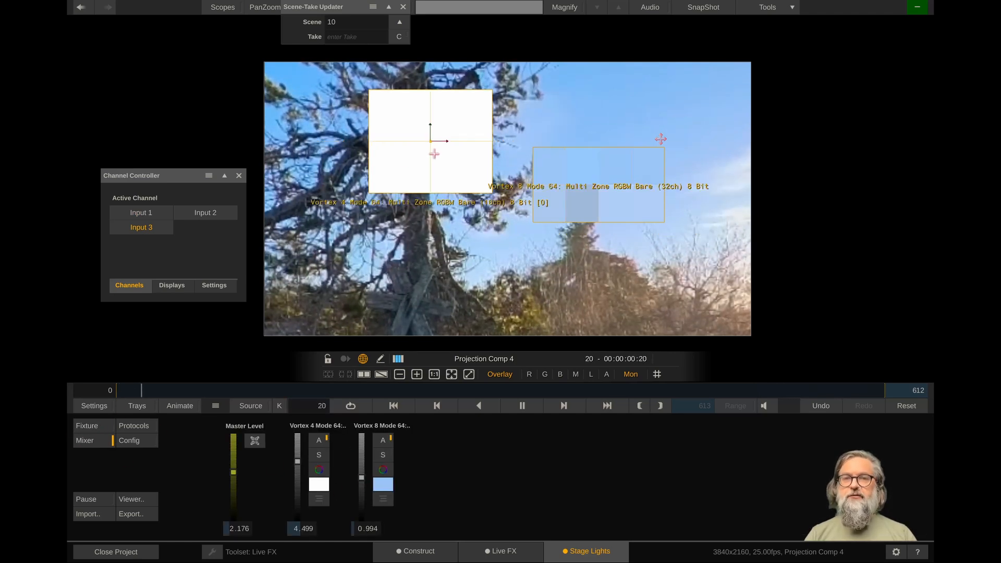
pyautogui.click(101, 426)
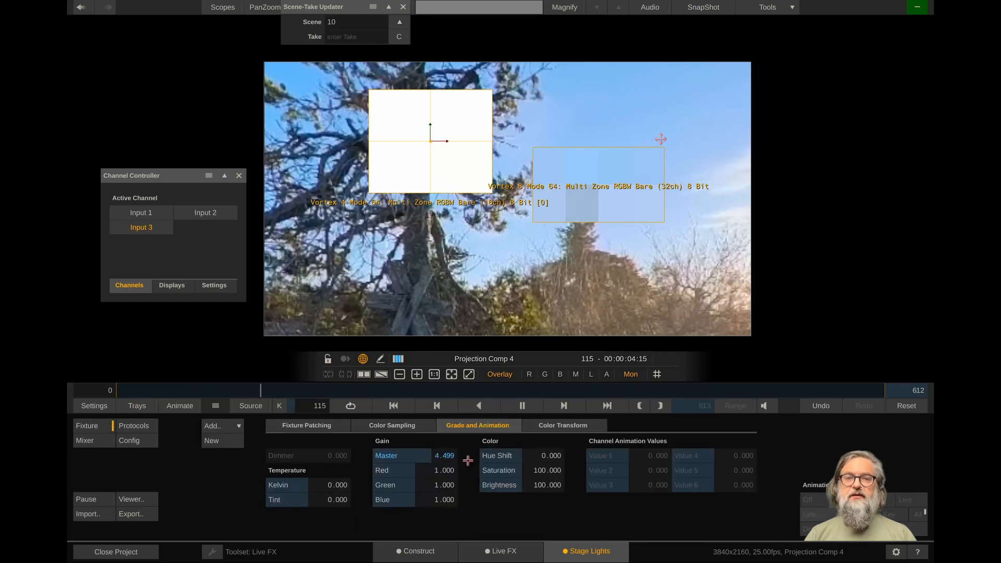
pyautogui.moveTo(416, 456); pyautogui.dragTo(344, 462)
pyautogui.moveTo(280, 455); pyautogui.dragTo(119, 496)
pyautogui.click(86, 440)
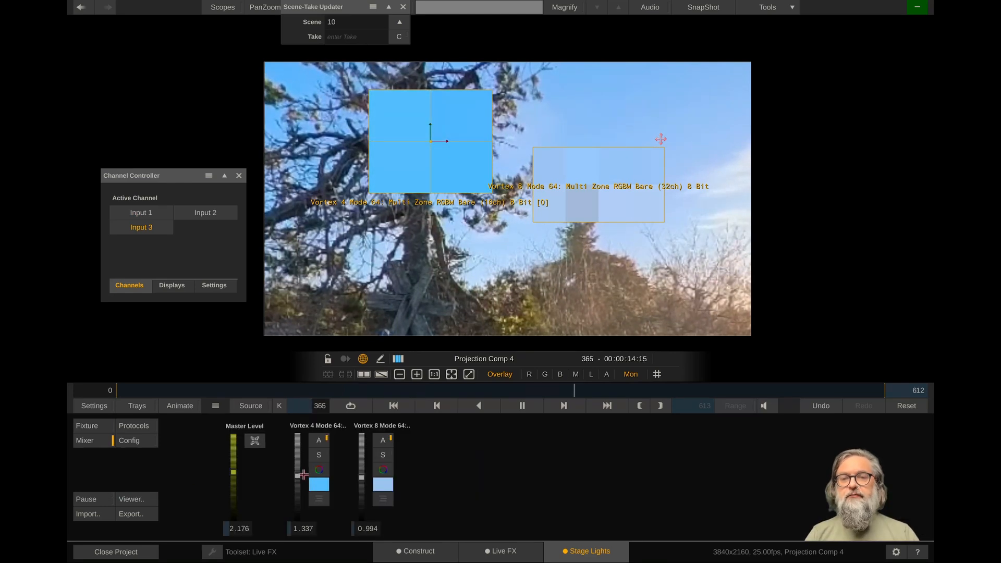
pyautogui.moveTo(297, 477)
pyautogui.mouseDown()
pyautogui.moveTo(294, 510)
pyautogui.moveTo(295, 478)
pyautogui.mouseUp()
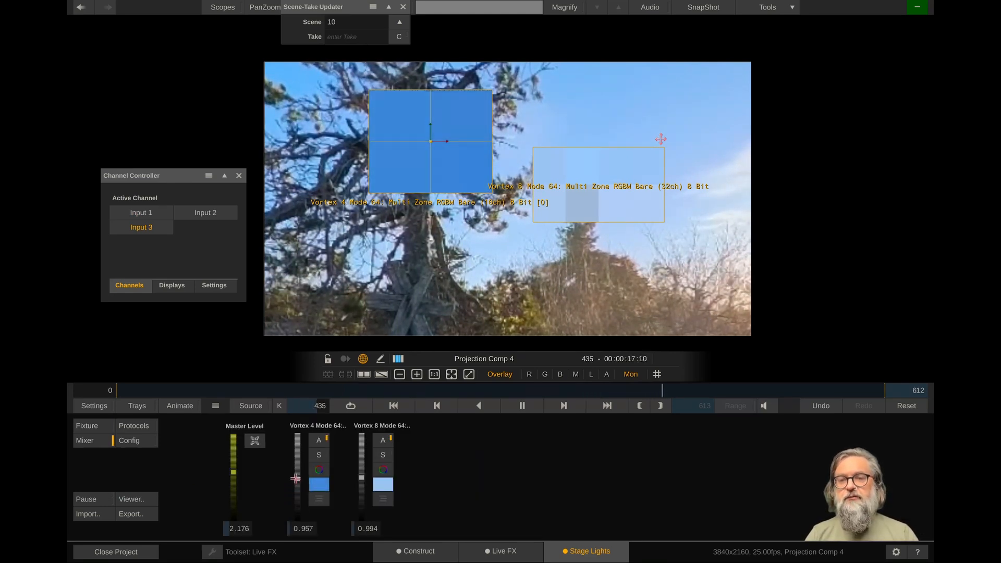
# Dim Vortex 4 through its master gain in the grade settings to about 0.628, then raise the gain to about 0.930.
pyautogui.click(94, 426)
pyautogui.moveTo(443, 446); pyautogui.dragTo(416, 471)
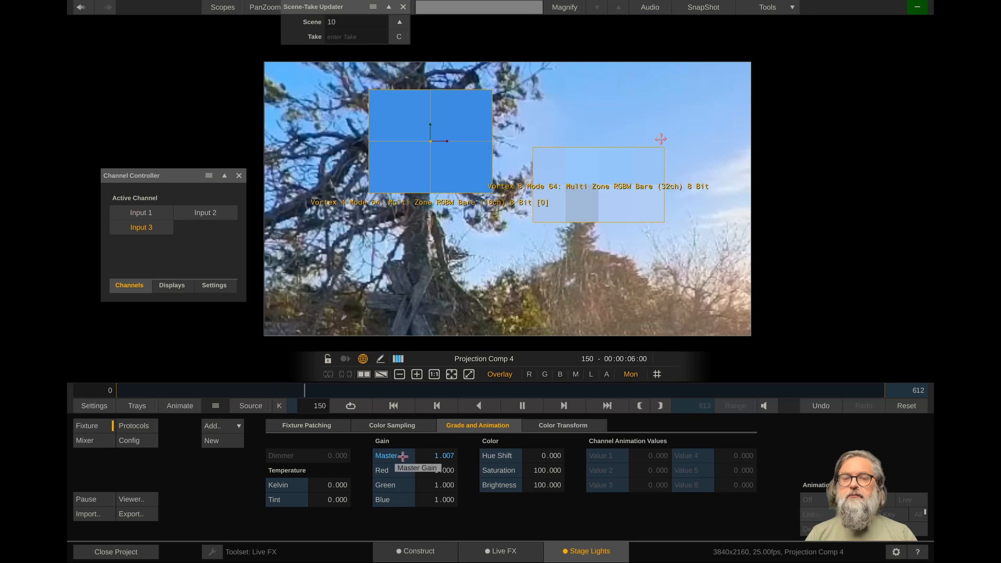
pyautogui.moveTo(362, 459); pyautogui.dragTo(283, 462)
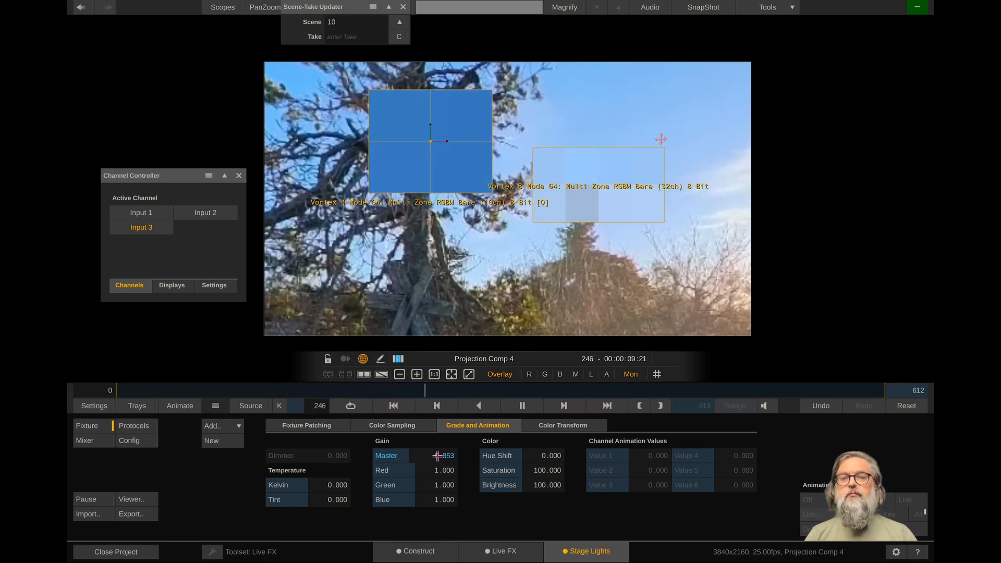
pyautogui.moveTo(393, 459); pyautogui.dragTo(260, 458)
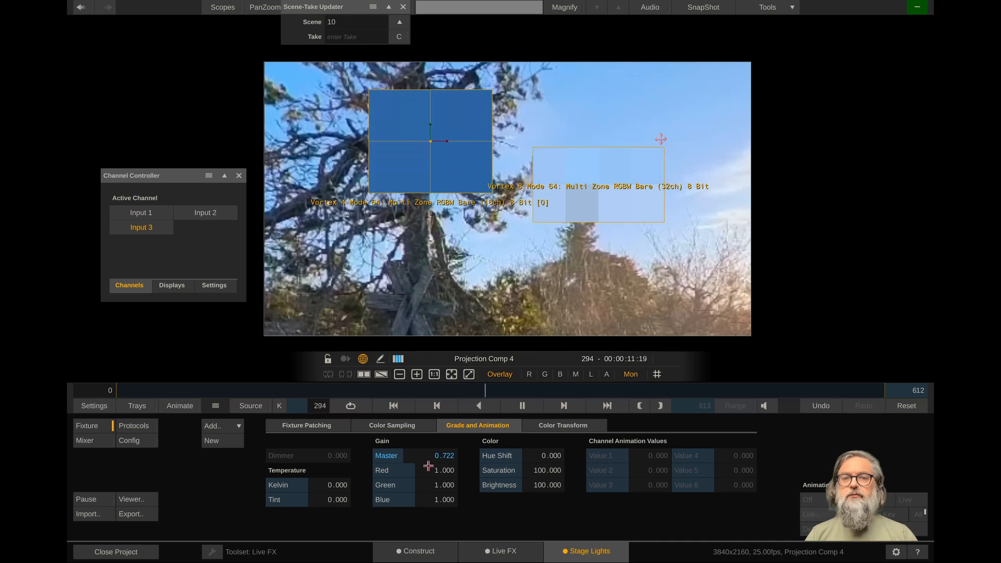
pyautogui.moveTo(386, 461); pyautogui.dragTo(345, 464)
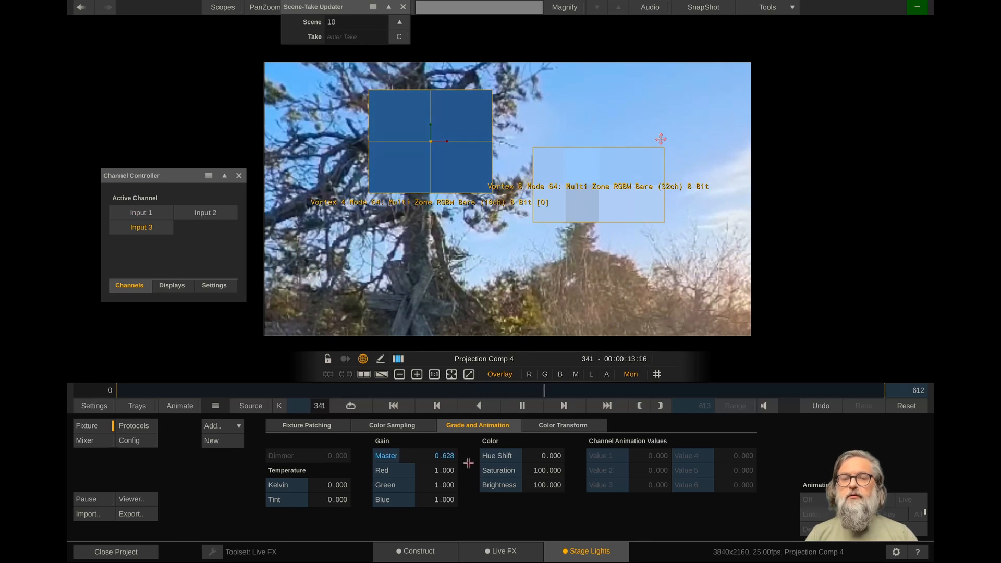
pyautogui.moveTo(431, 459); pyautogui.dragTo(624, 472)
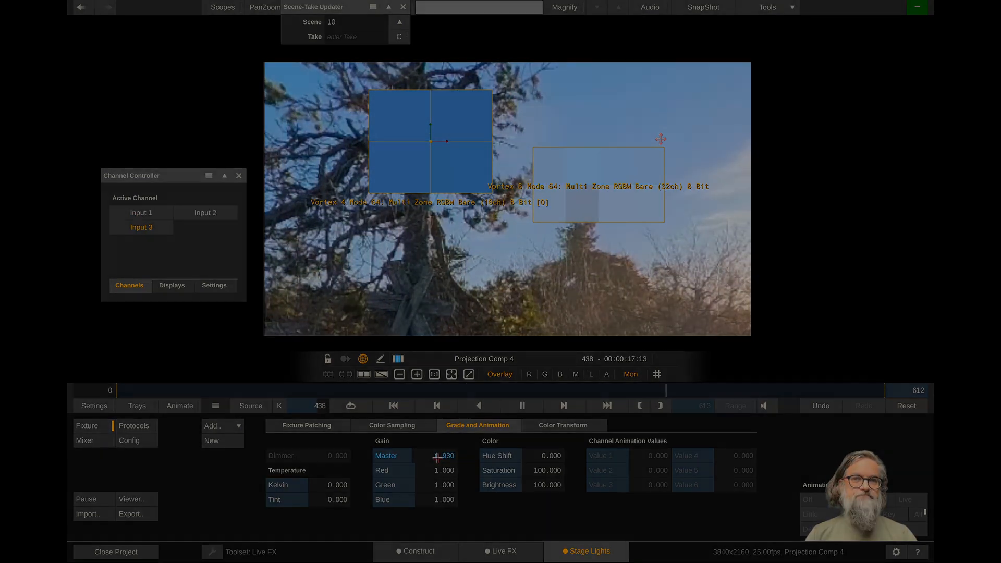